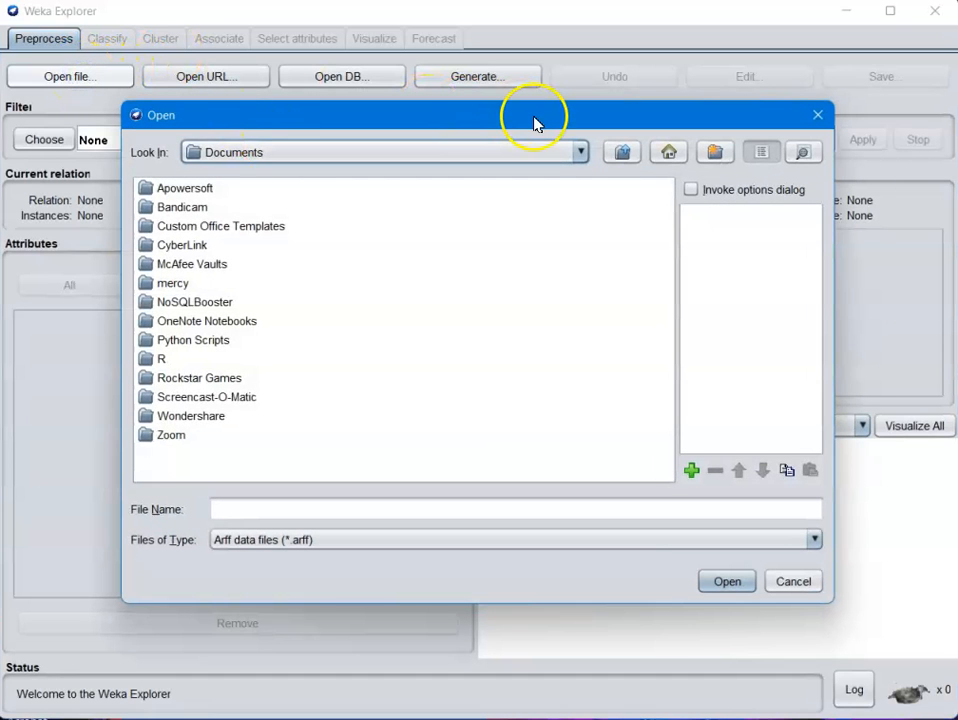
- Open the dataset weather.numeric.arff from C:\Program Files\Weka-3-9-5\data
left_click(578, 153)
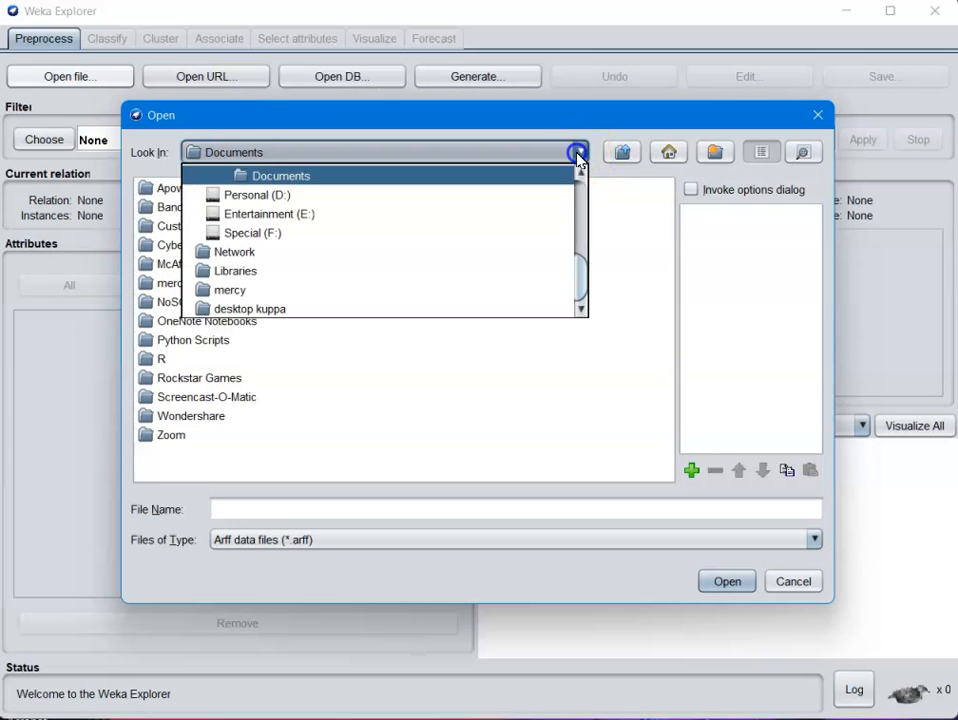
left_click(580, 173)
left_click(580, 173)
left_click(580, 173)
left_click(357, 193)
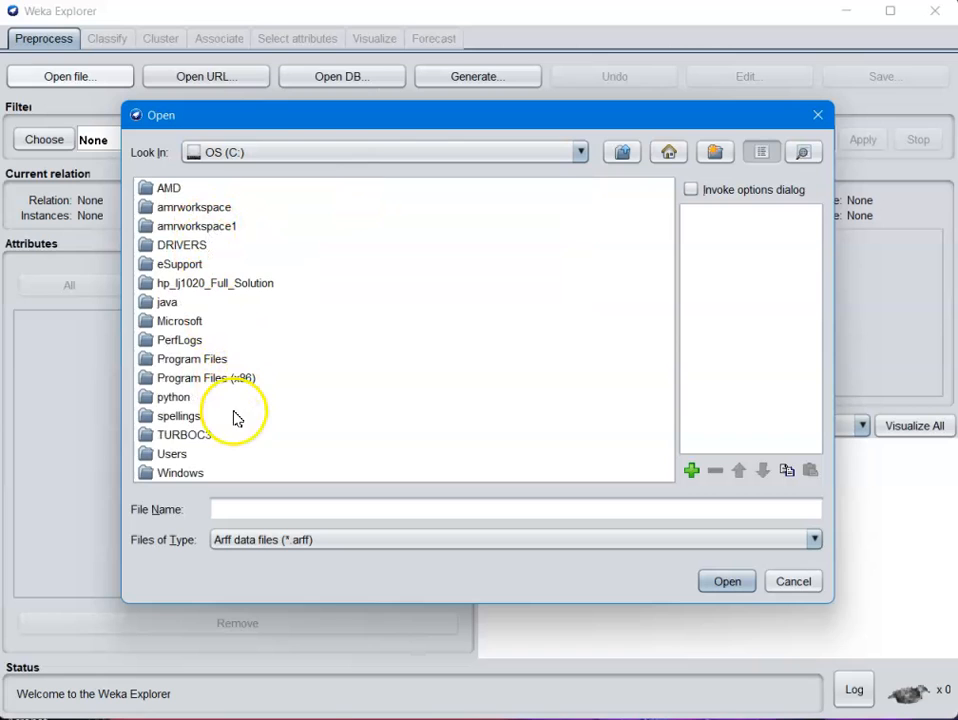
double_click(190, 359)
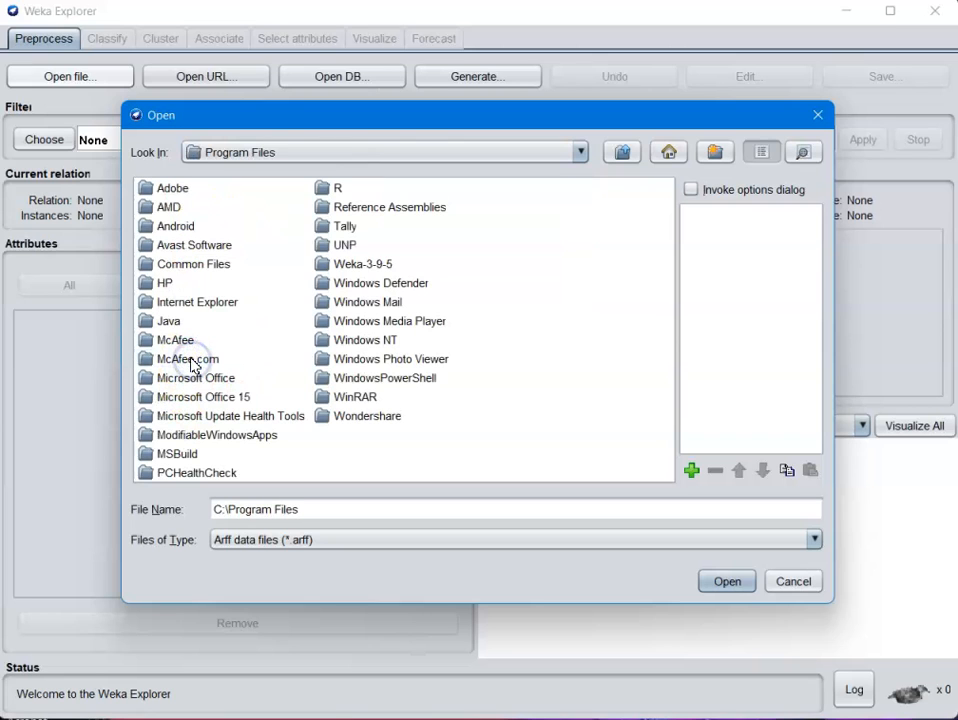
double_click(349, 265)
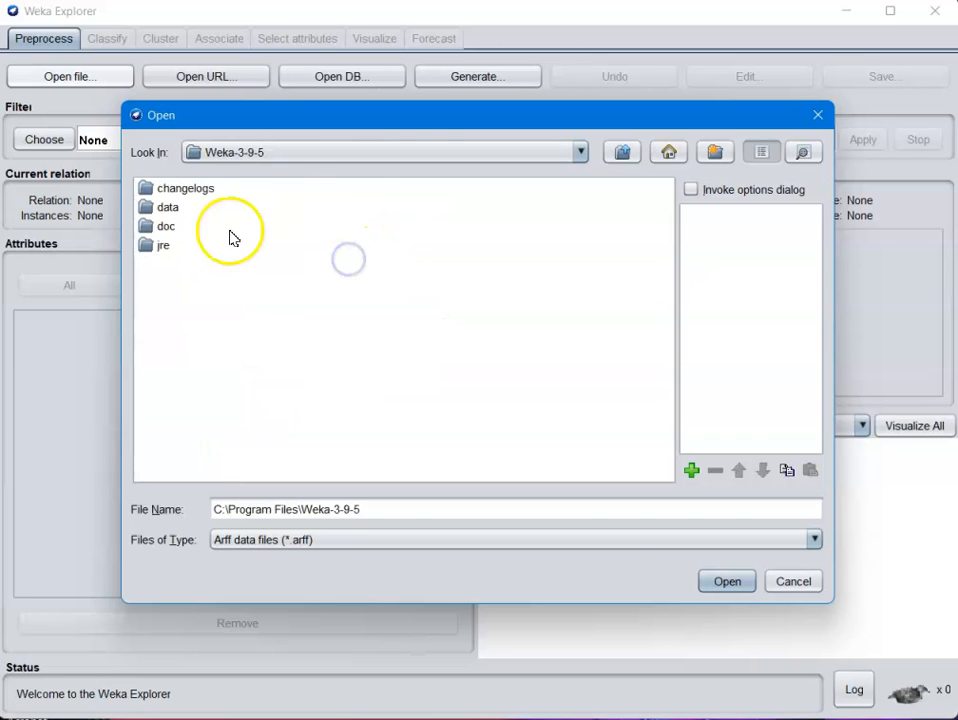
double_click(167, 207)
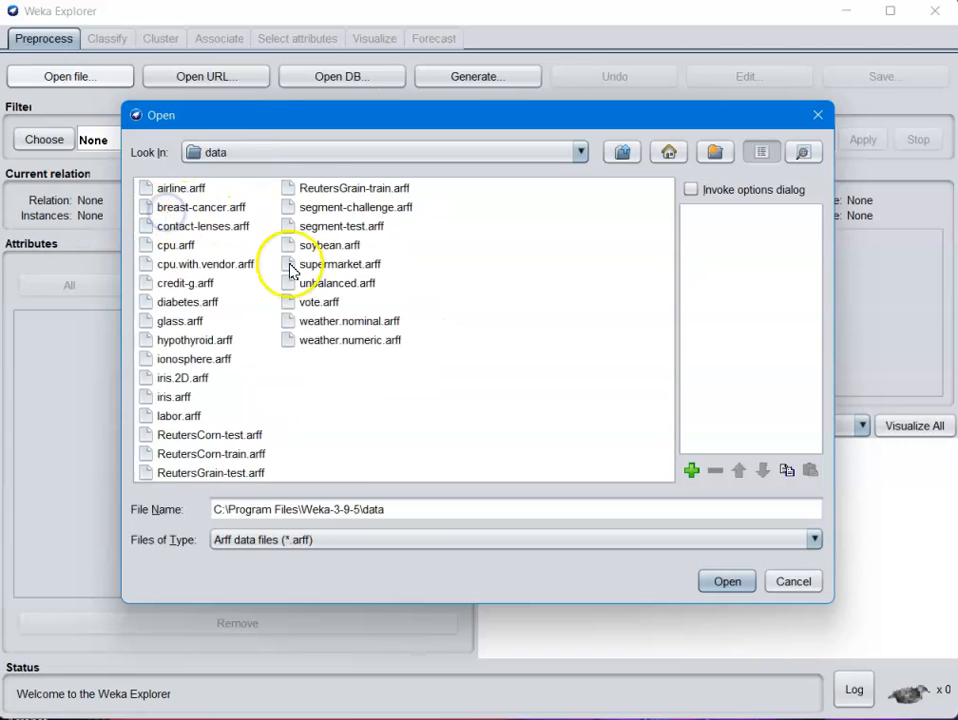
left_click(333, 344)
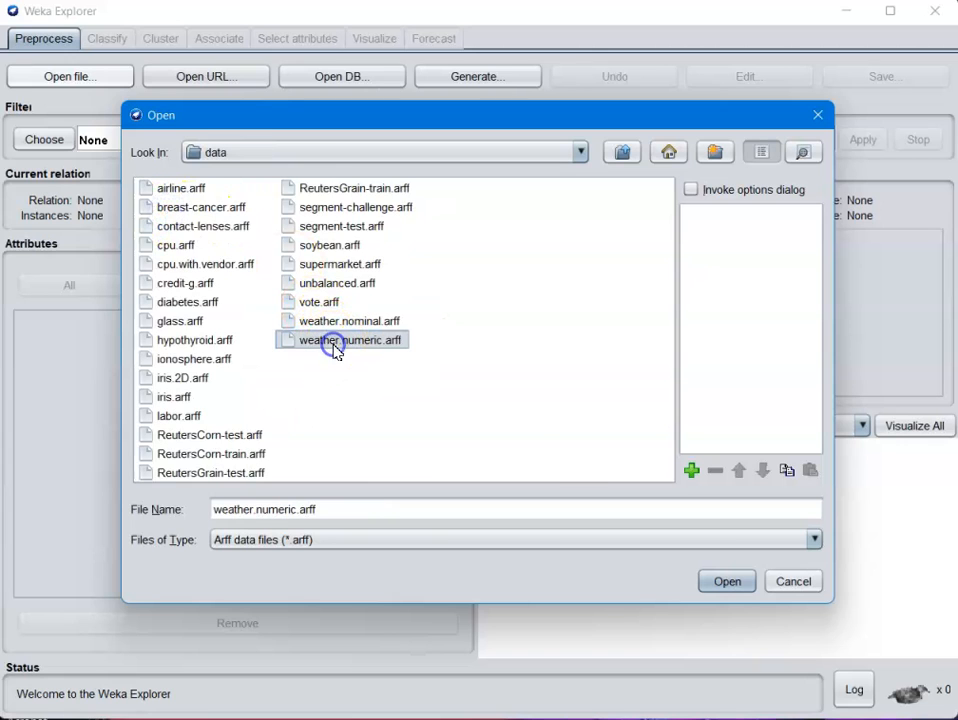
left_click(713, 578)
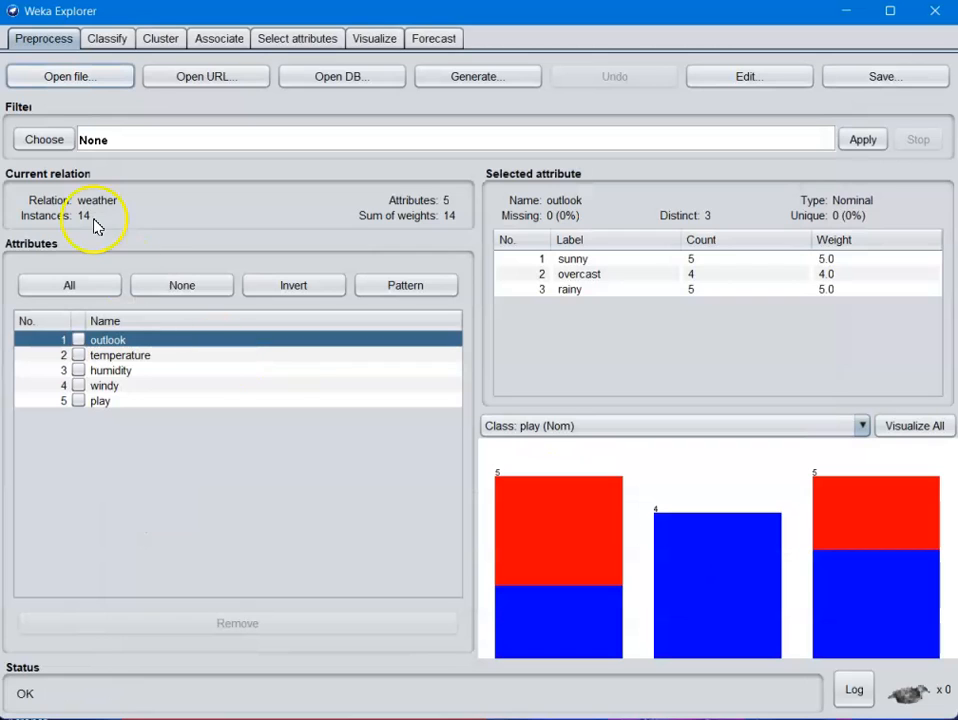
- Examine the type and statistics of the play, temperature, humidity and windy attributes
left_click(105, 401)
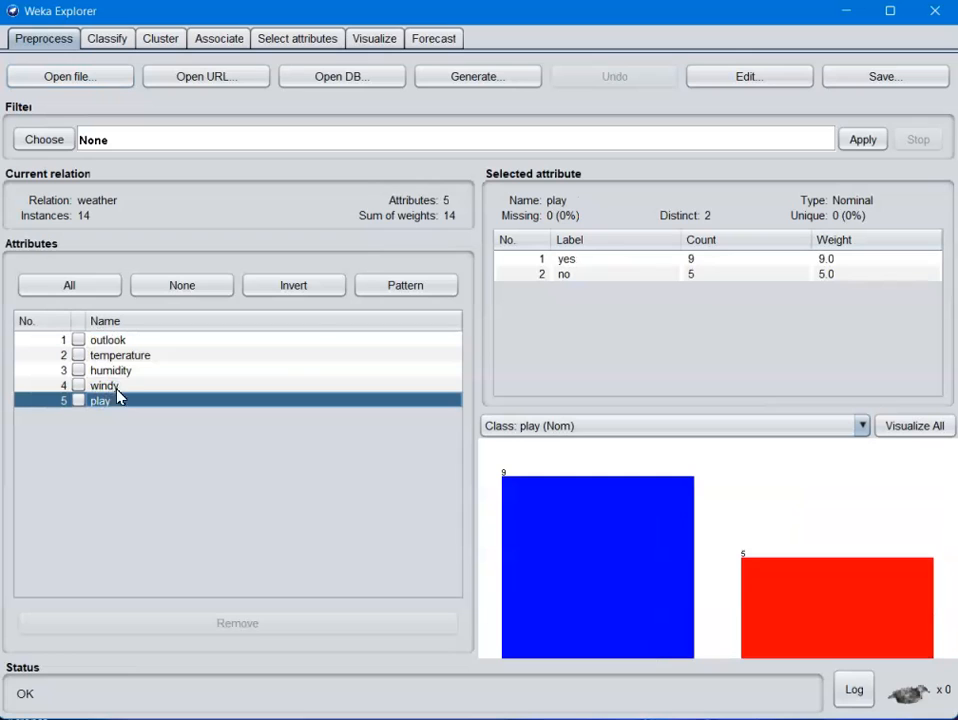
left_click(120, 358)
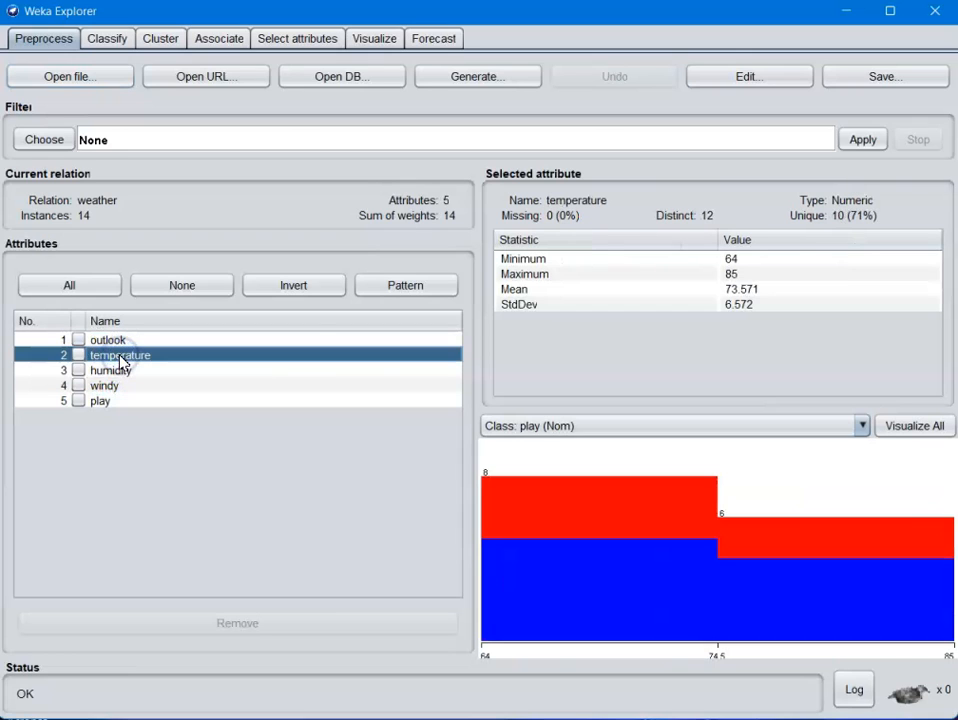
key("Down")
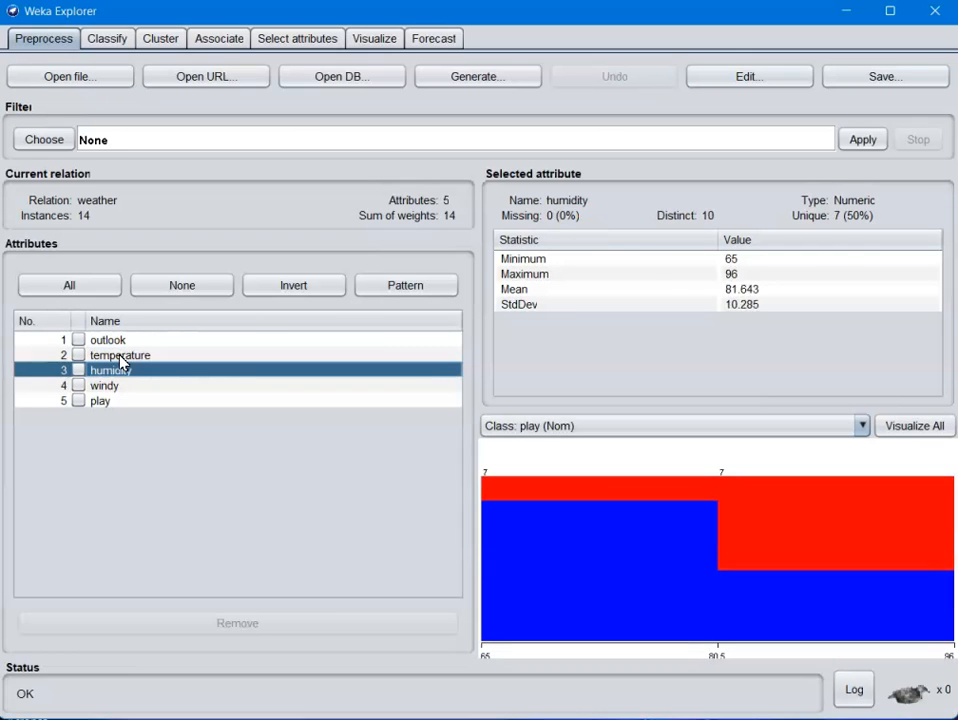
key("Down")
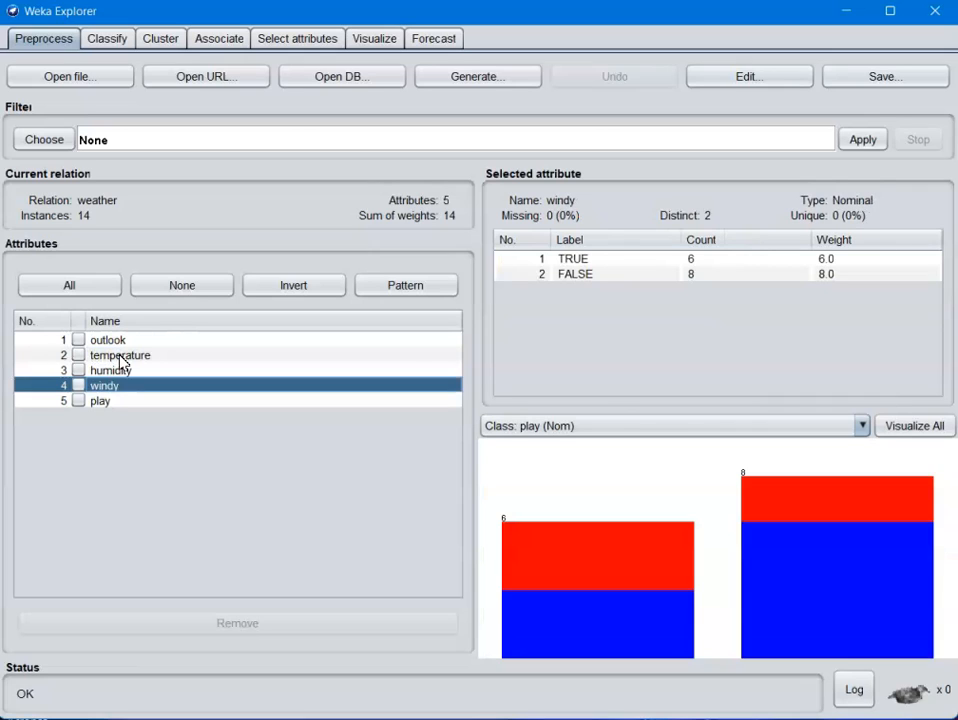
key("Up")
key("Up")
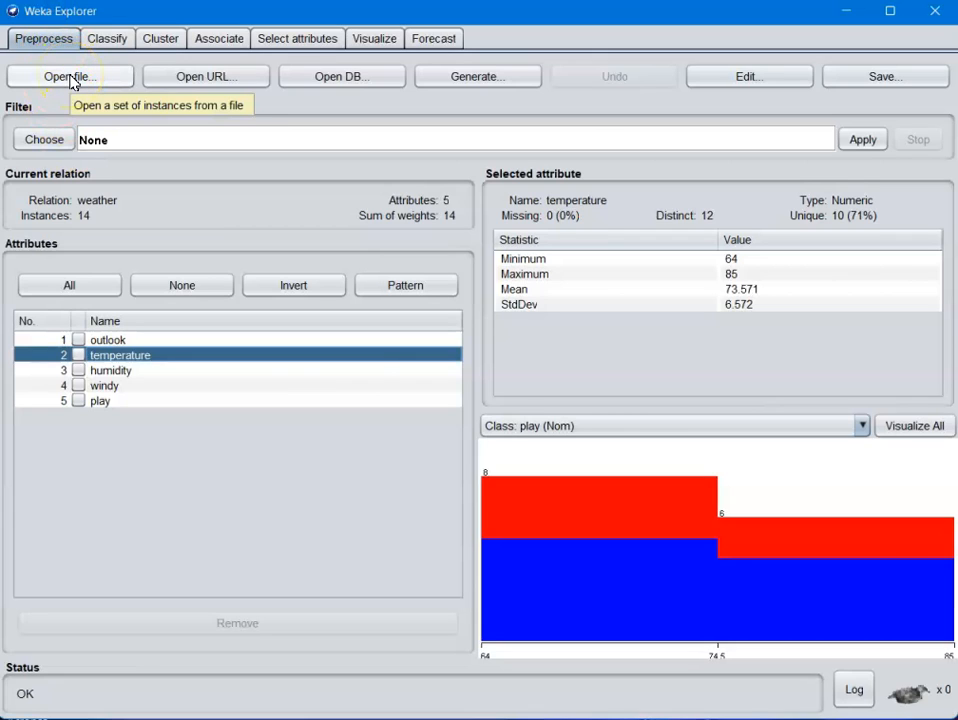
- Remove the temperature attribute from the weather dataset directly and undo the removal
left_click(79, 355)
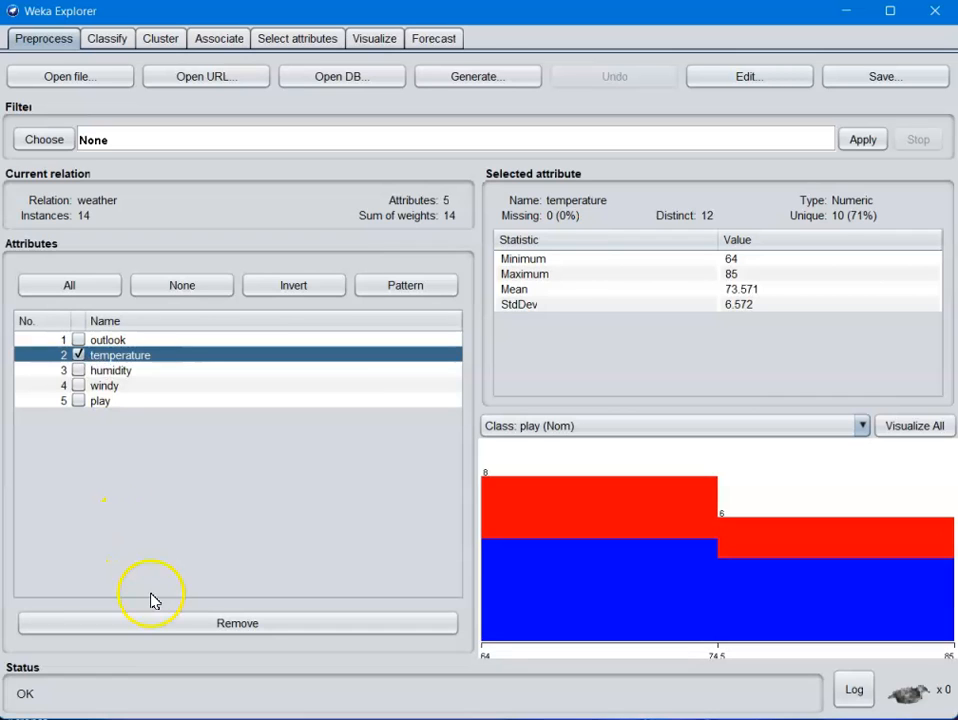
left_click(160, 626)
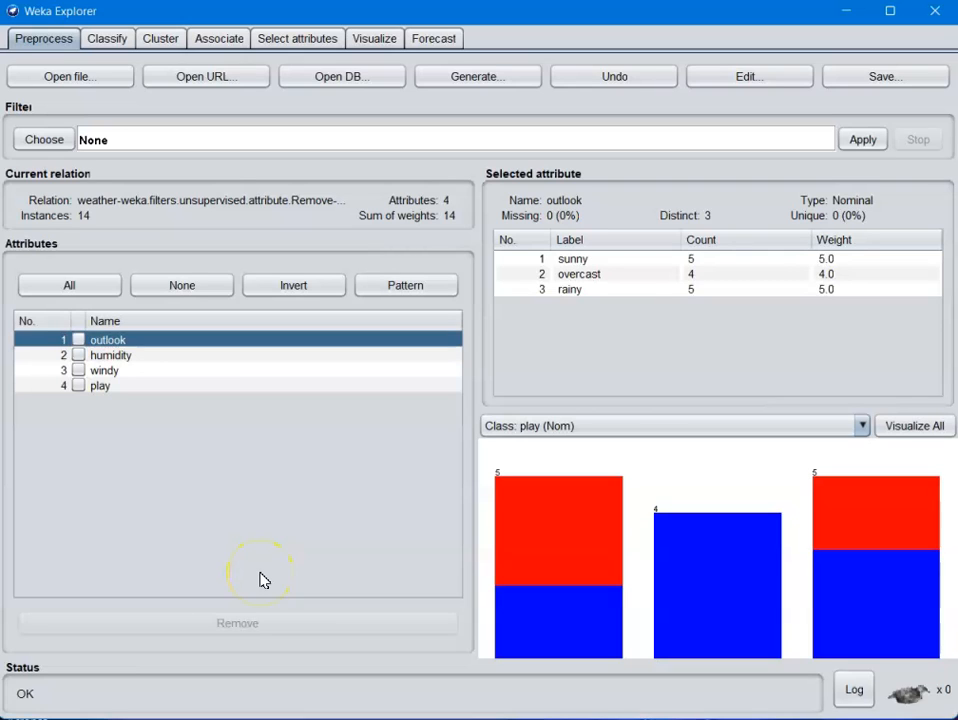
left_click(645, 84)
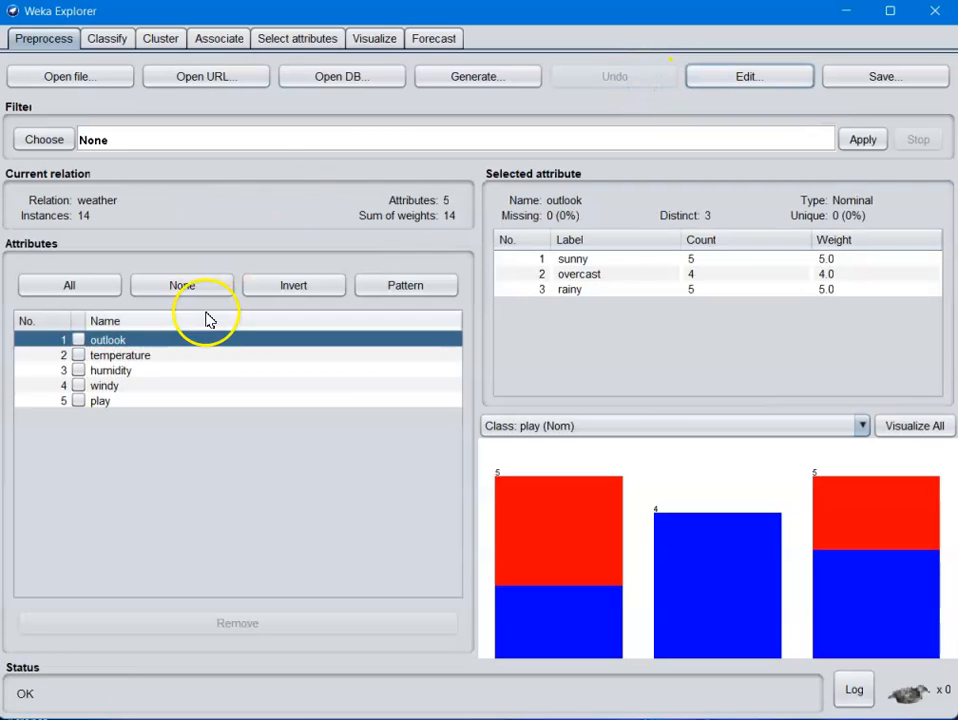
left_click(50, 141)
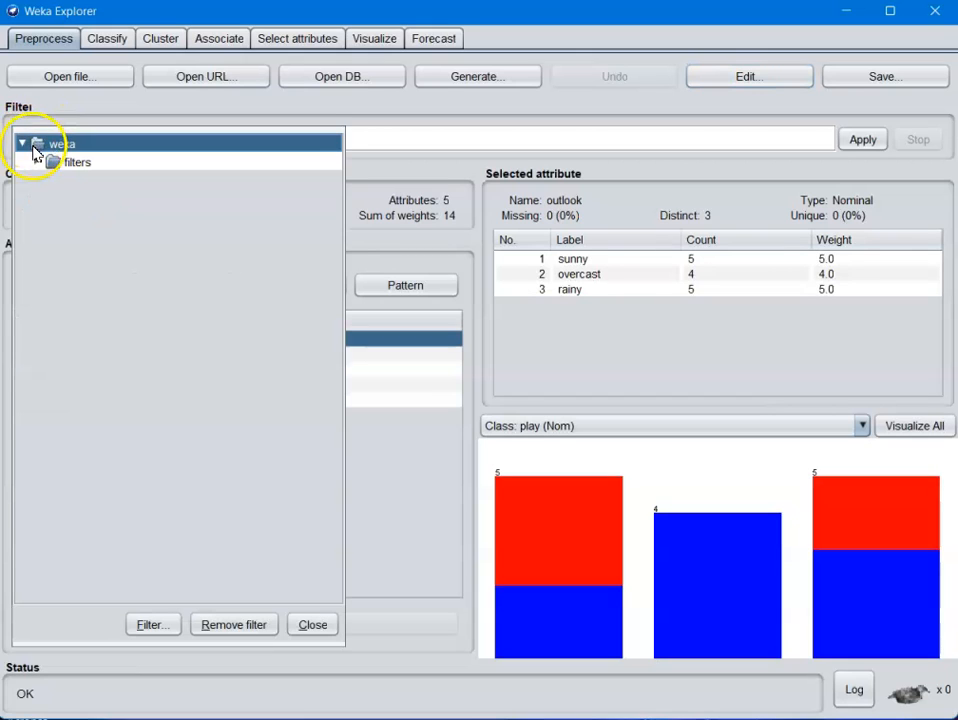
left_click(37, 163)
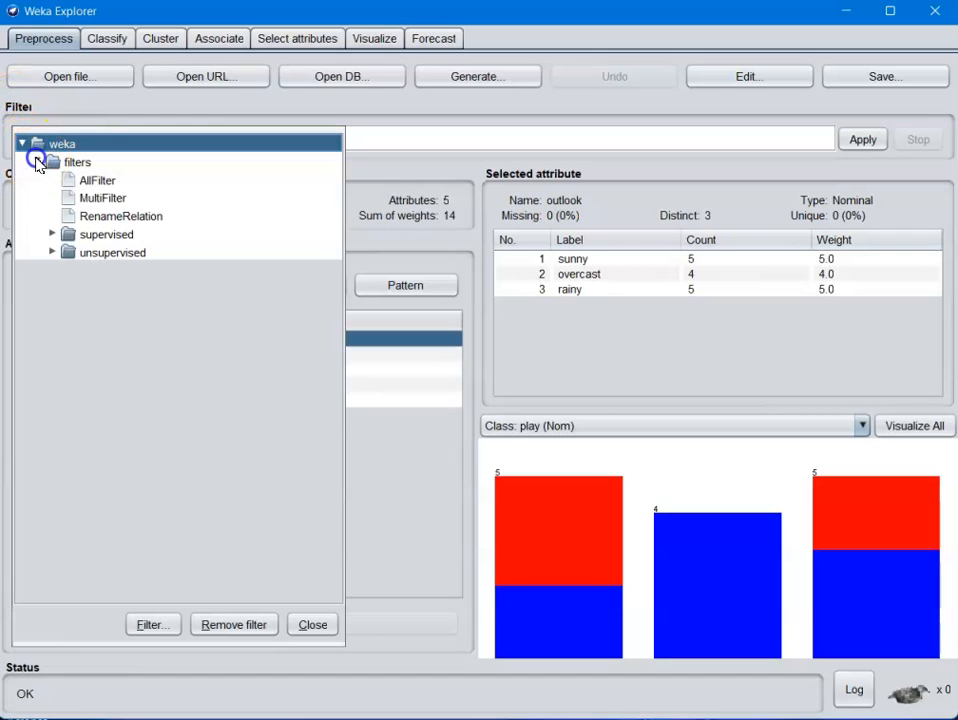
left_click(102, 255)
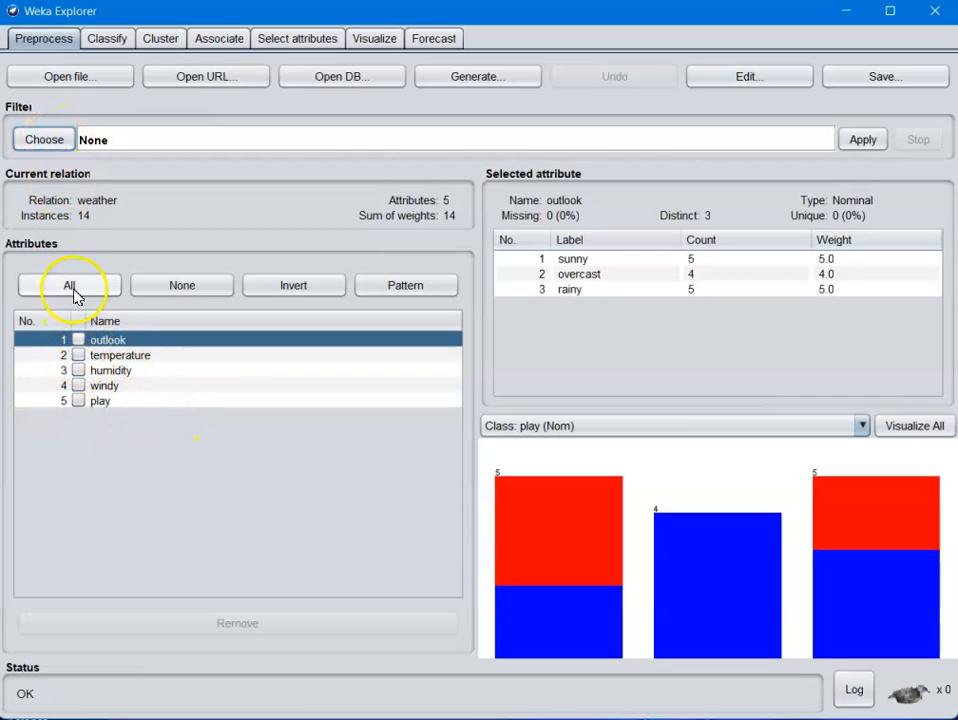
- Choose the unsupervised attribute filter Remove as the preprocessing filter
left_click(28, 141)
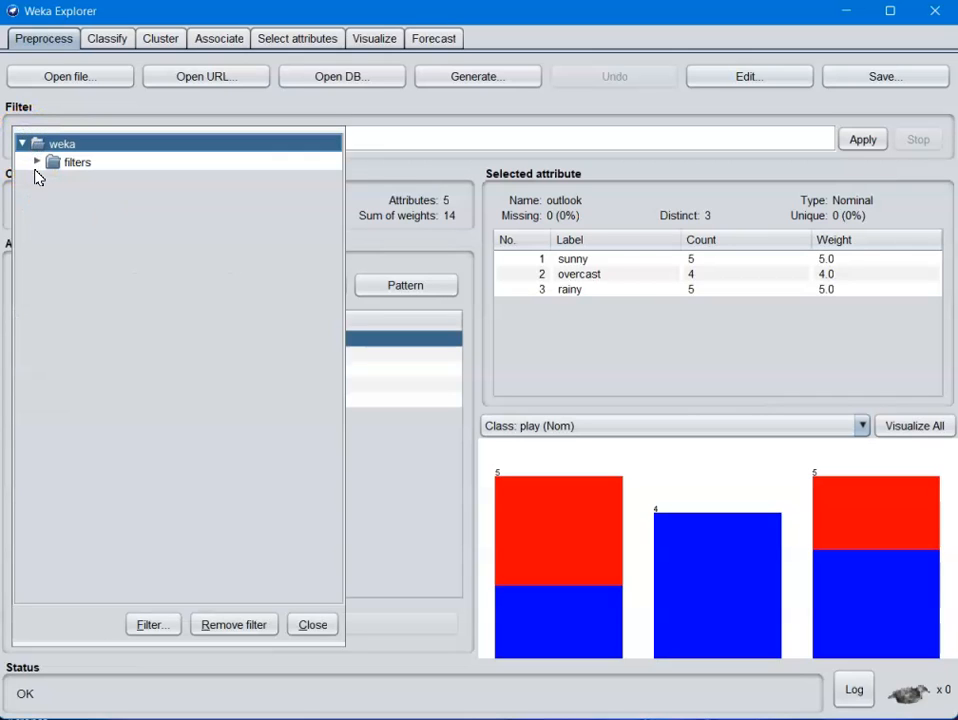
left_click(37, 161)
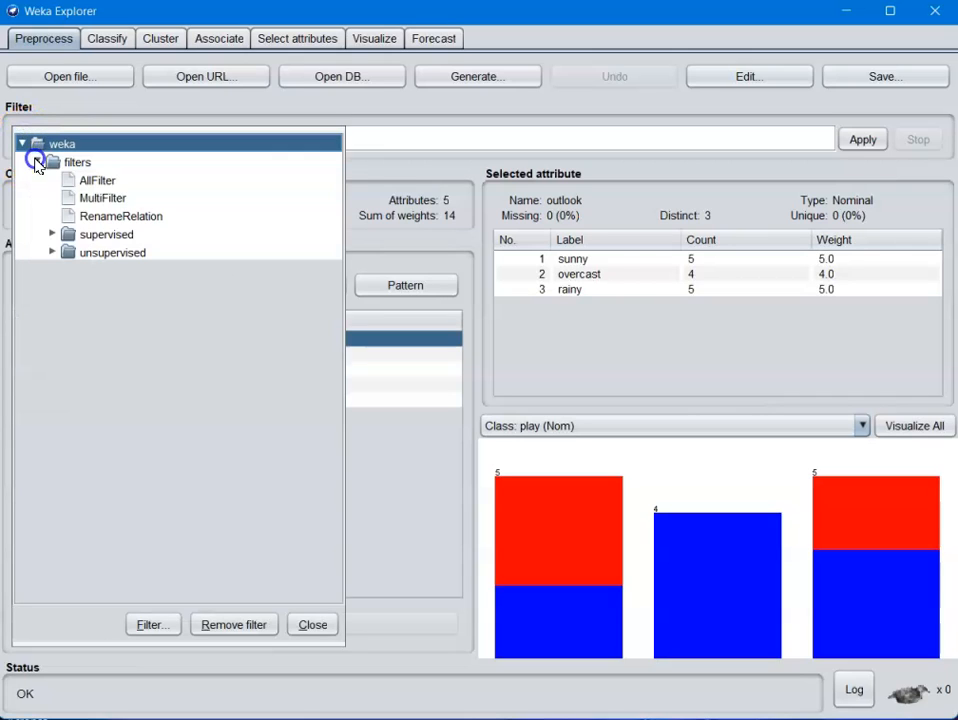
left_click(53, 252)
left_click(68, 270)
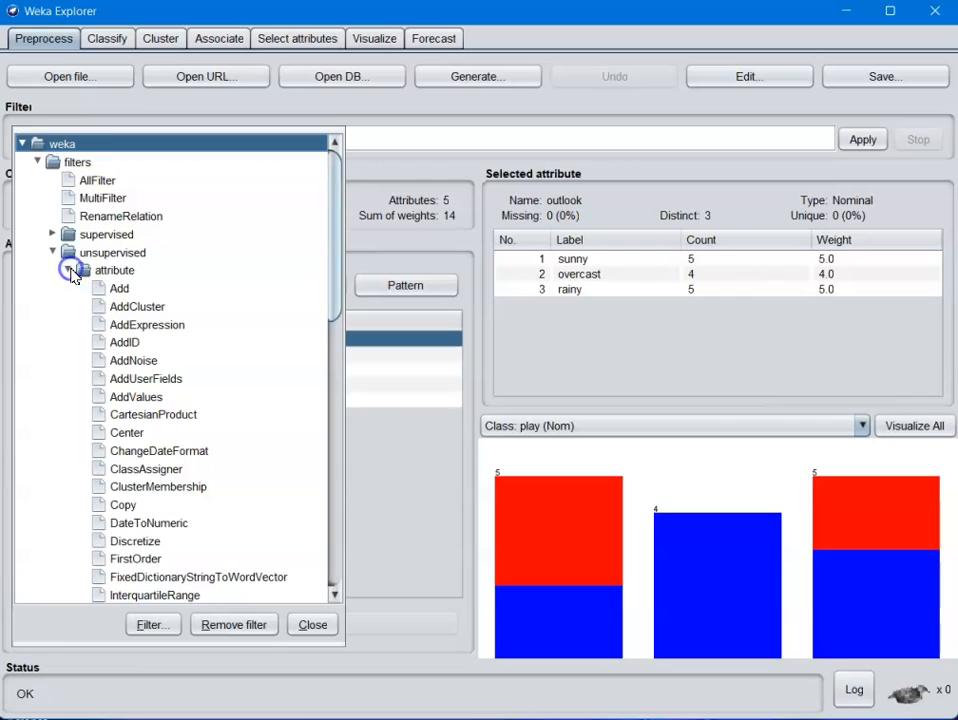
left_click_drag(333, 270, 349, 438)
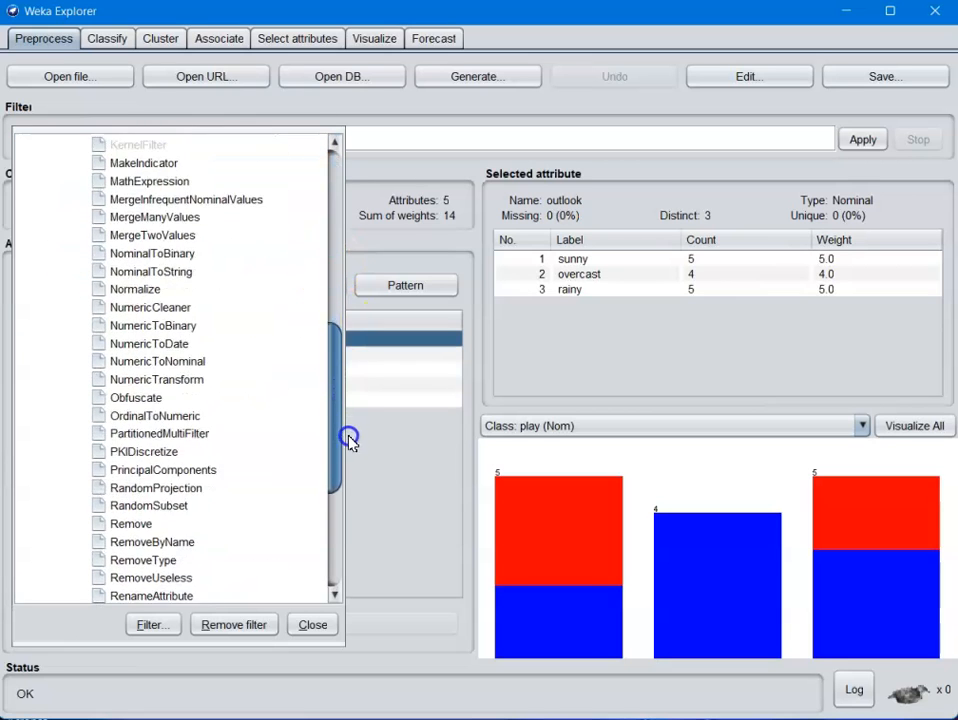
left_click(171, 519)
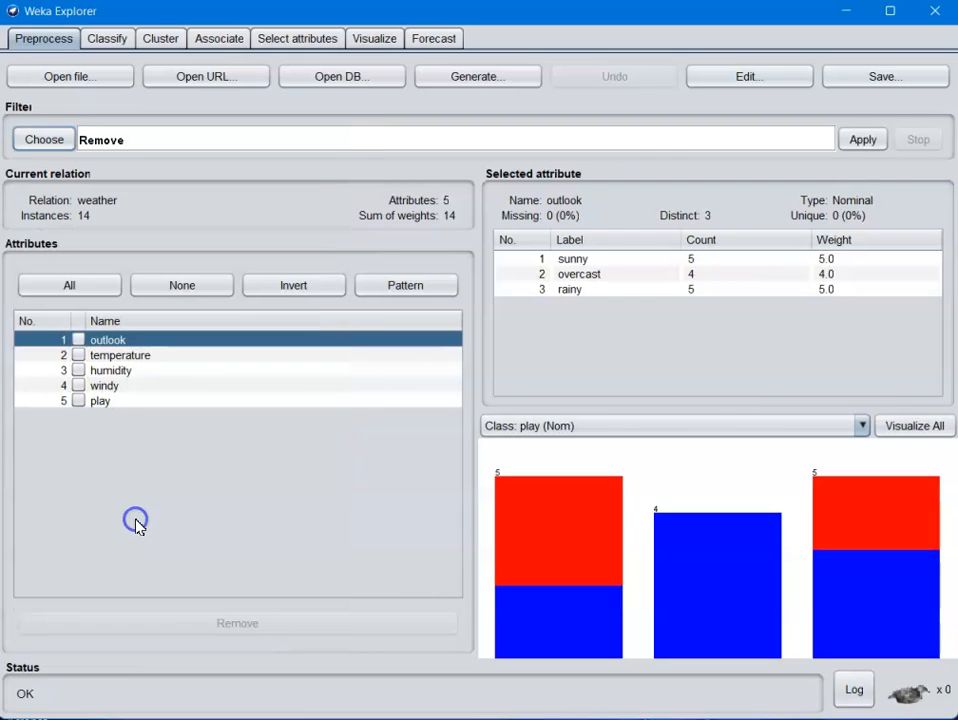
- Apply the Remove filter with attributeIndices set to 2 and undo the resulting removal of temperature
left_click(395, 145)
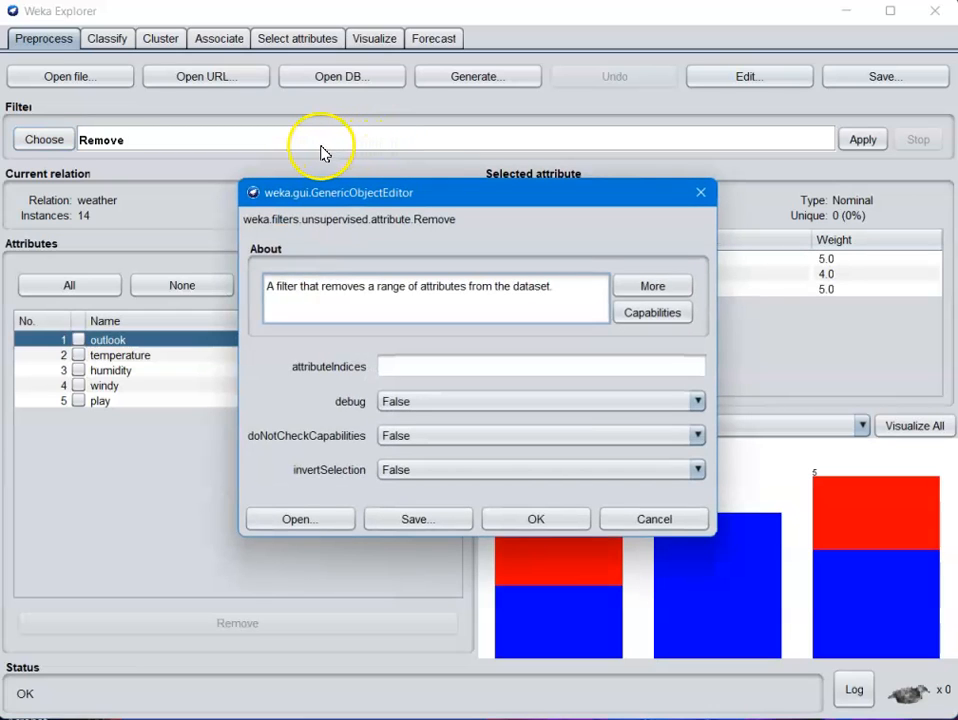
left_click(413, 372)
type("2")
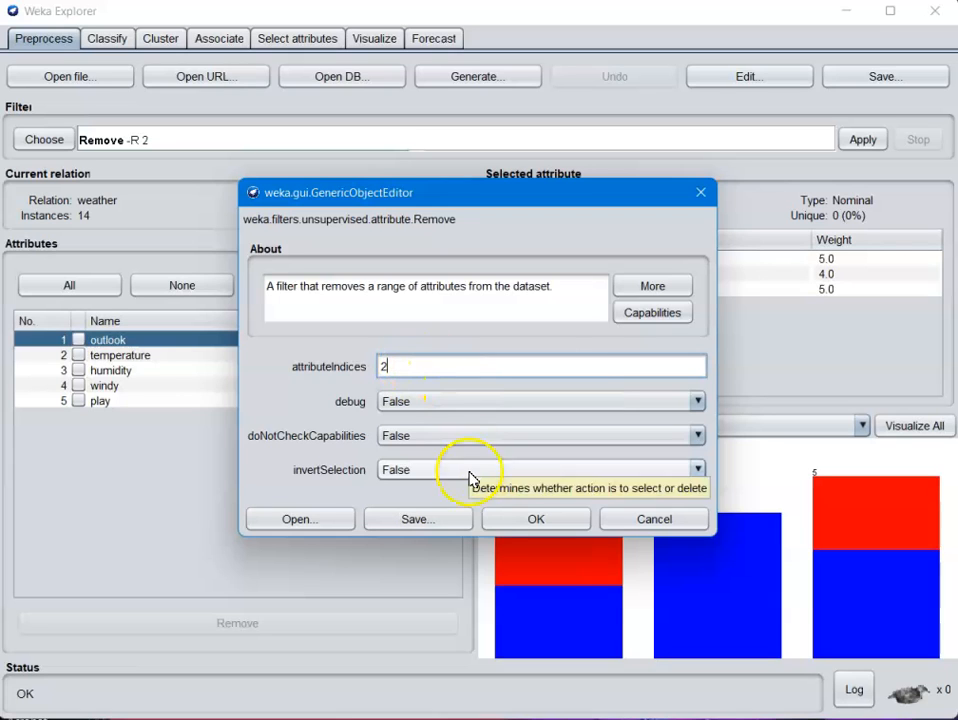
left_click(508, 519)
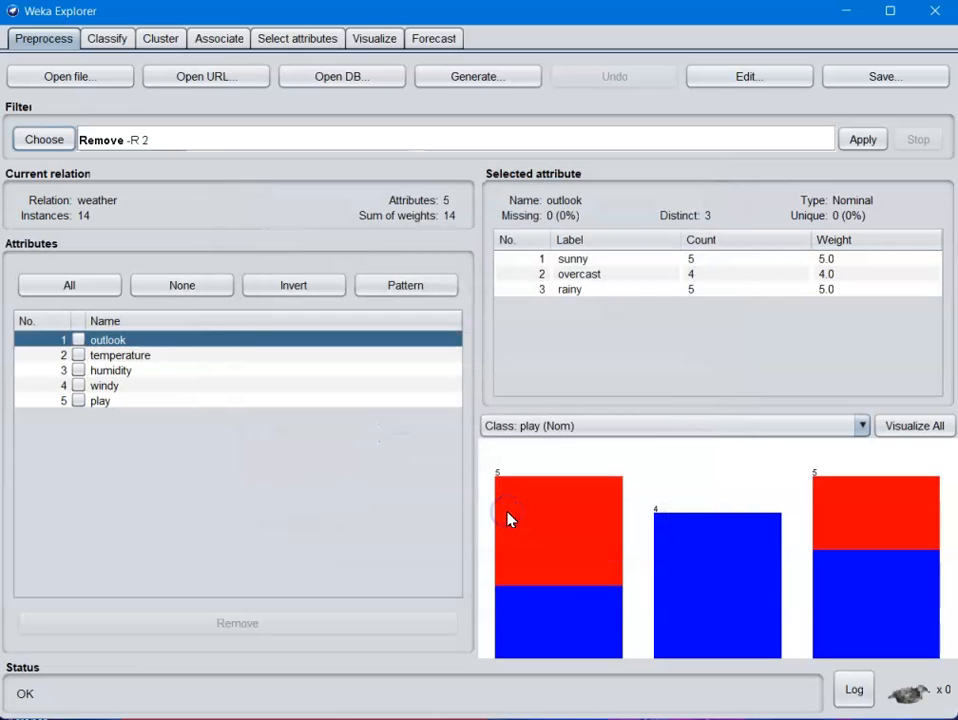
left_click(857, 141)
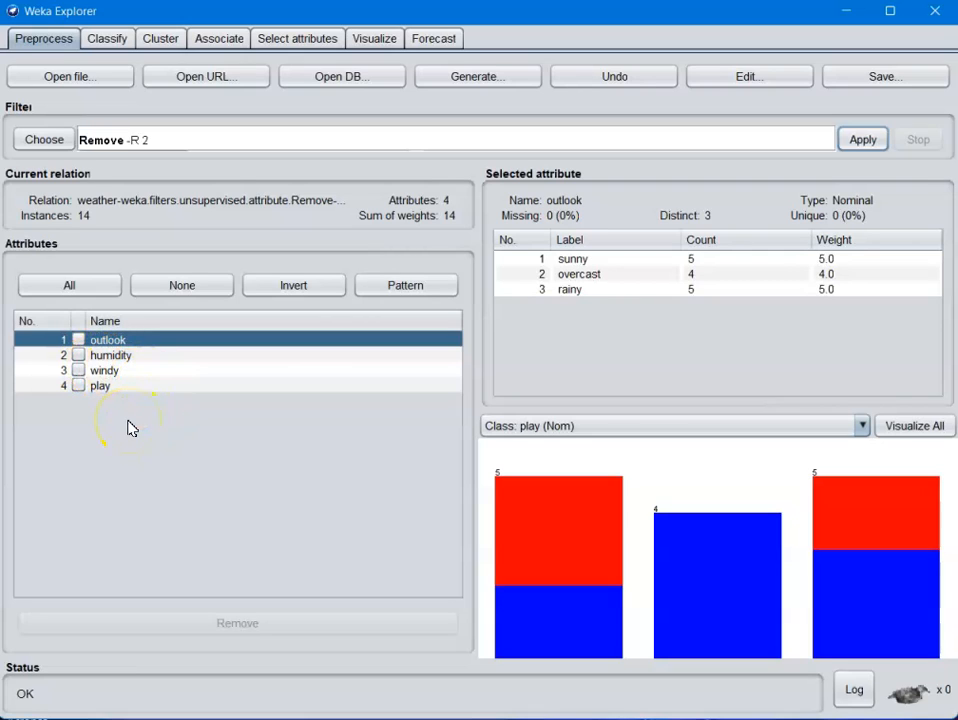
left_click(630, 88)
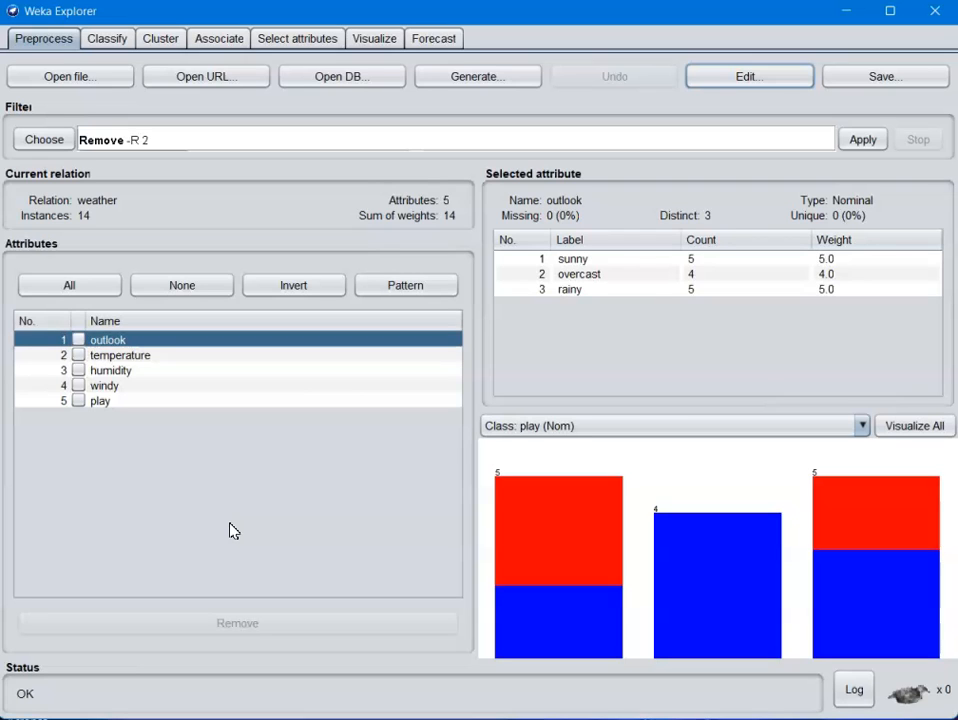
- Select the temperature attribute and choose the unsupervised attribute filter NumericToNominal
left_click(140, 357)
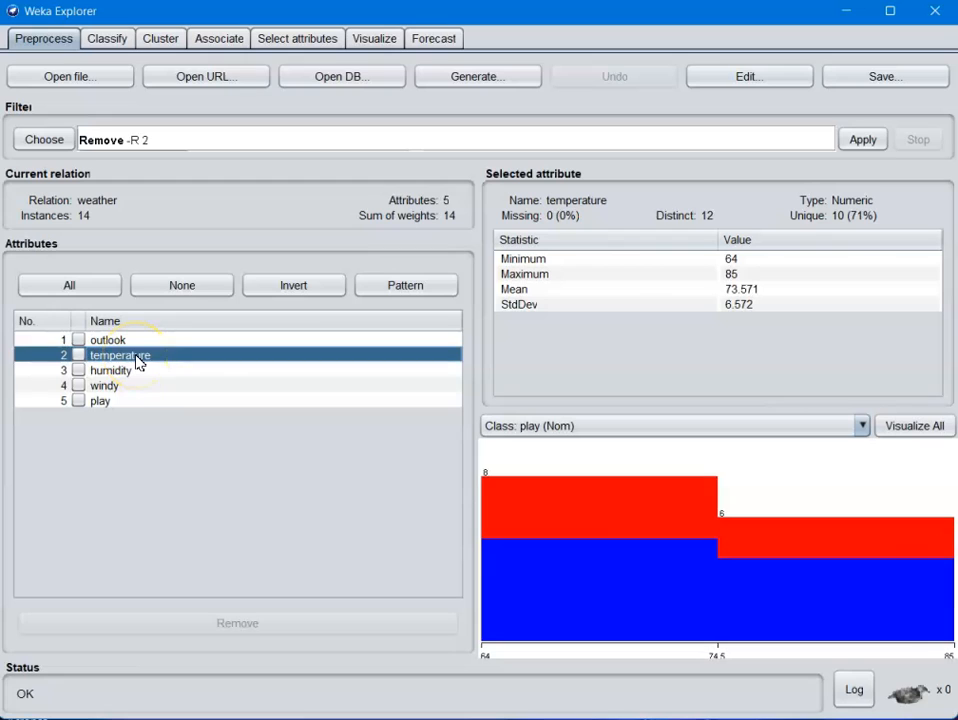
left_click(34, 142)
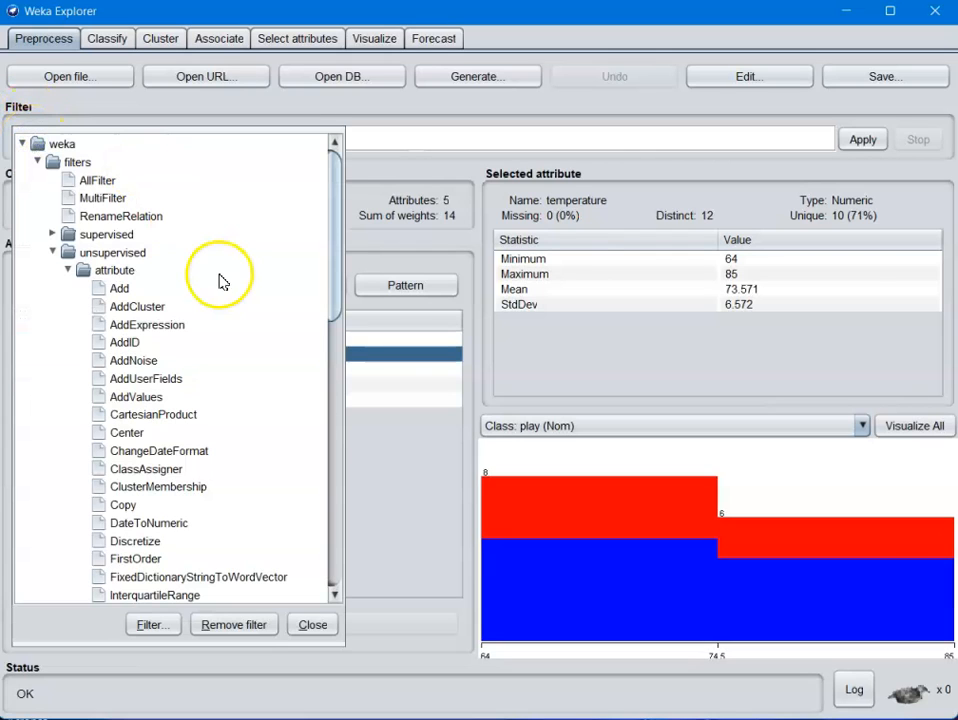
left_click_drag(332, 268, 333, 366)
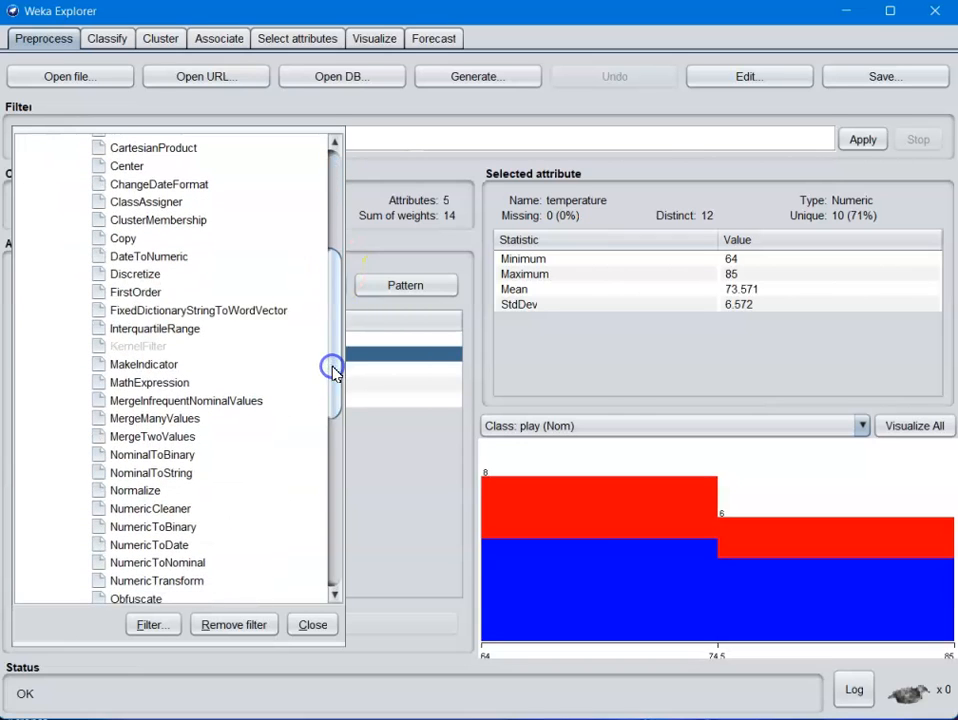
left_click(135, 567)
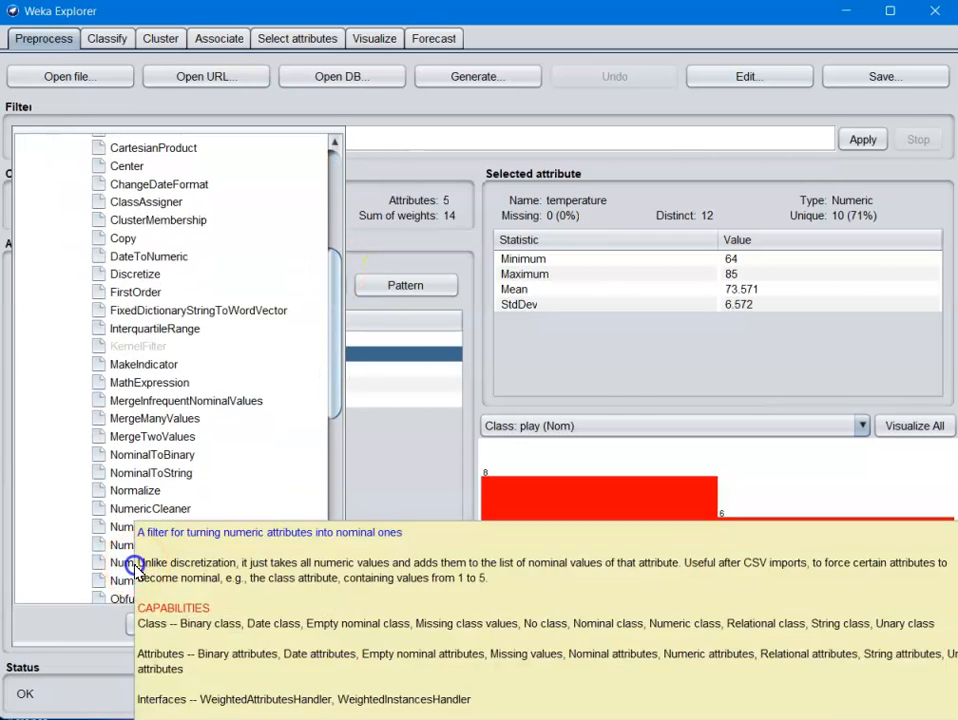
left_click(50, 143)
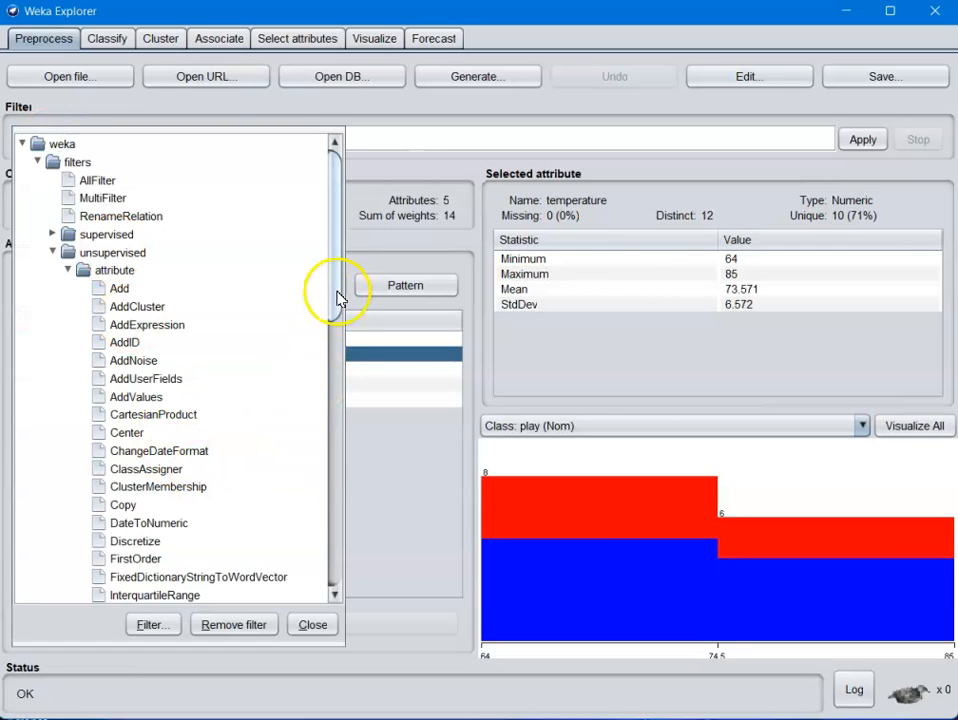
left_click_drag(338, 296, 330, 433)
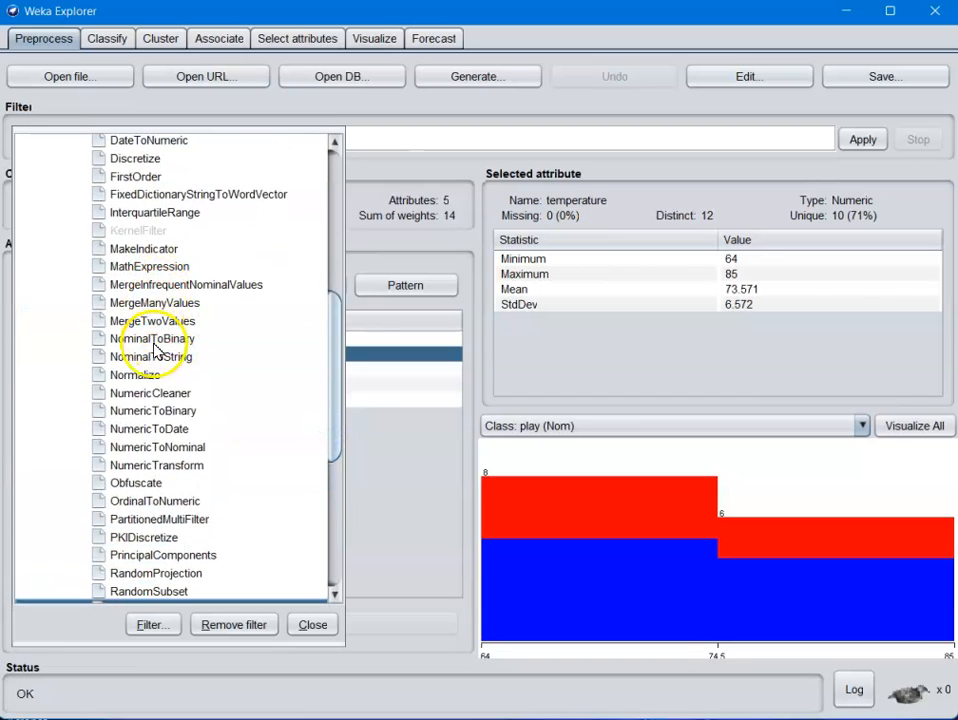
left_click(145, 447)
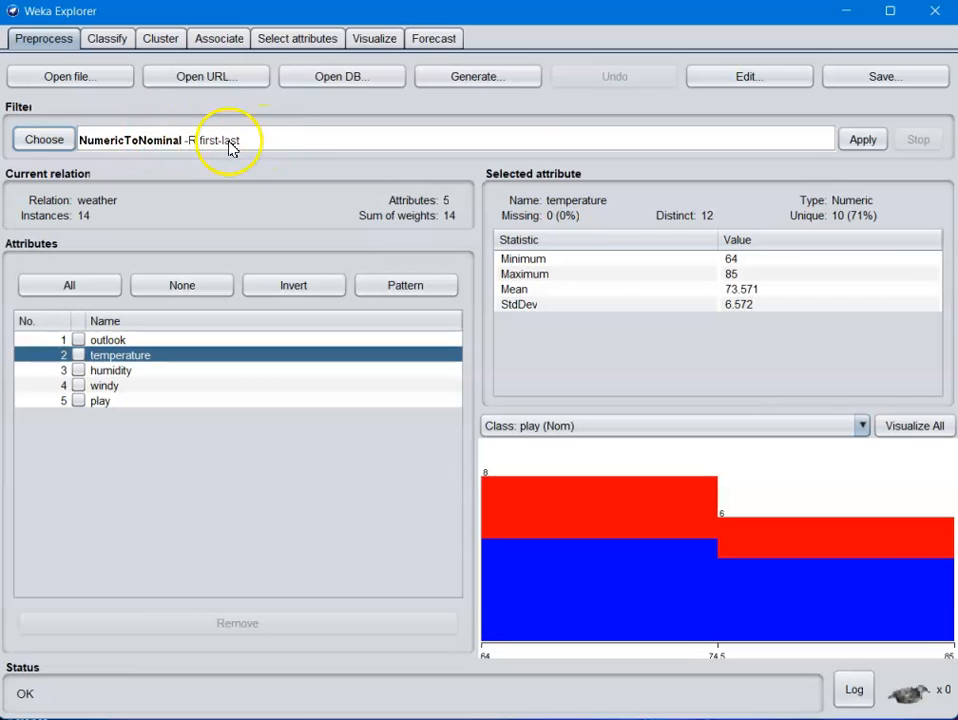
- Set the NumericToNominal filter's attributeIndices to 2 and apply it to the weather dataset
left_click(280, 143)
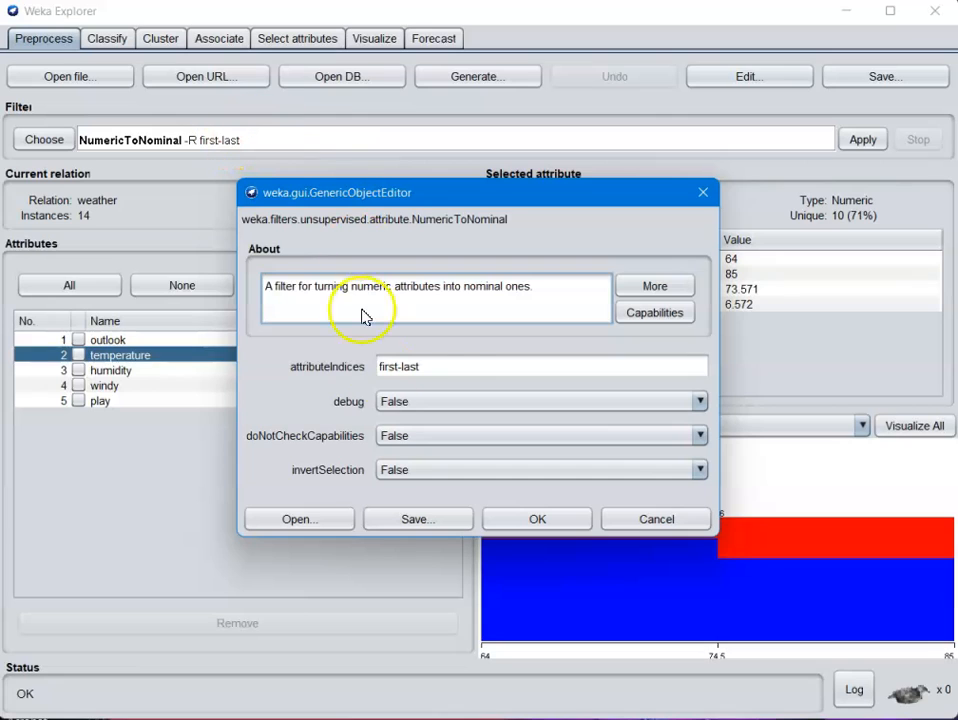
left_click(447, 370)
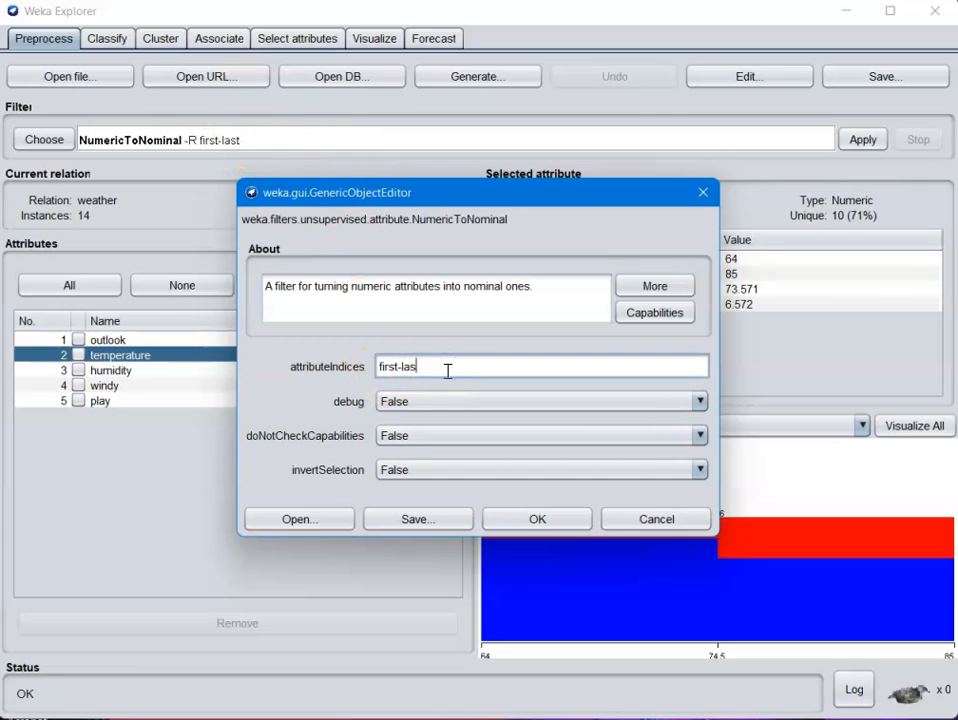
key("BackSpace")
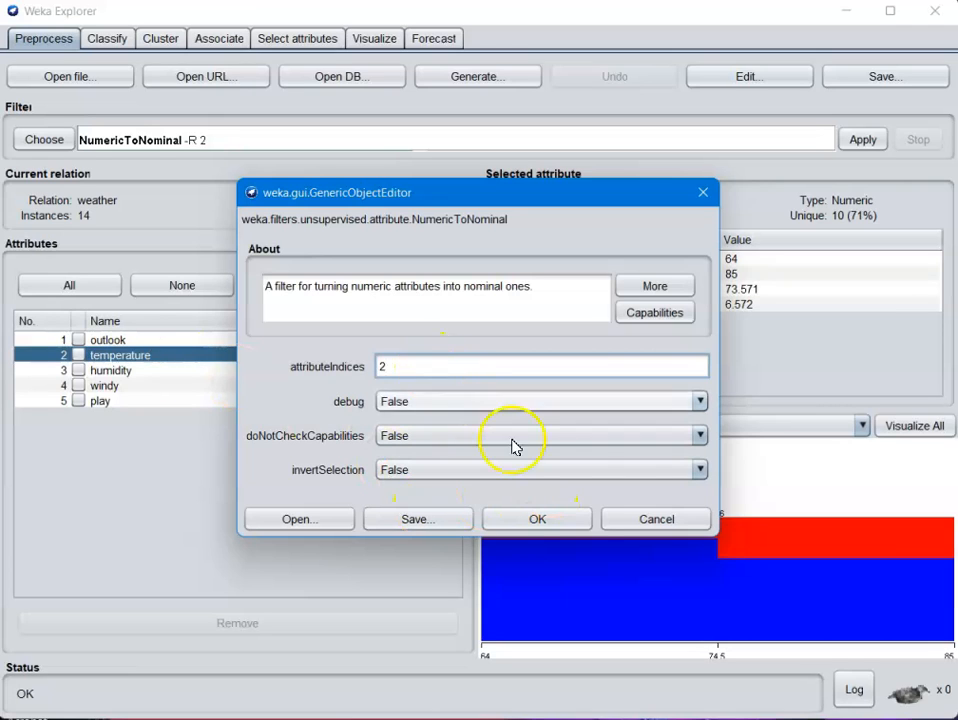
left_click(560, 518)
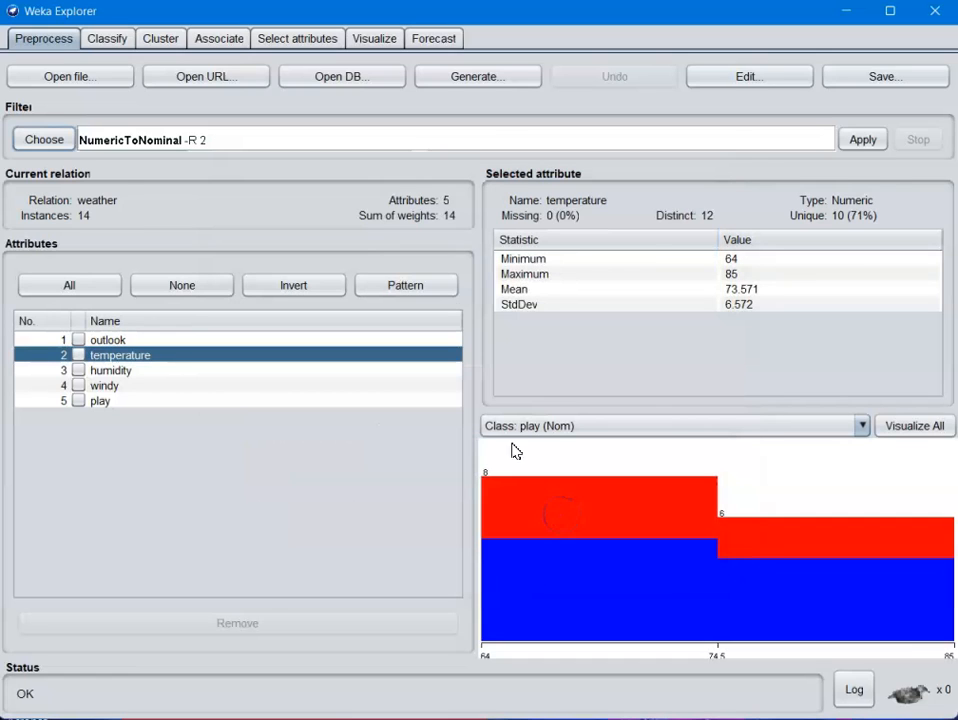
left_click(863, 141)
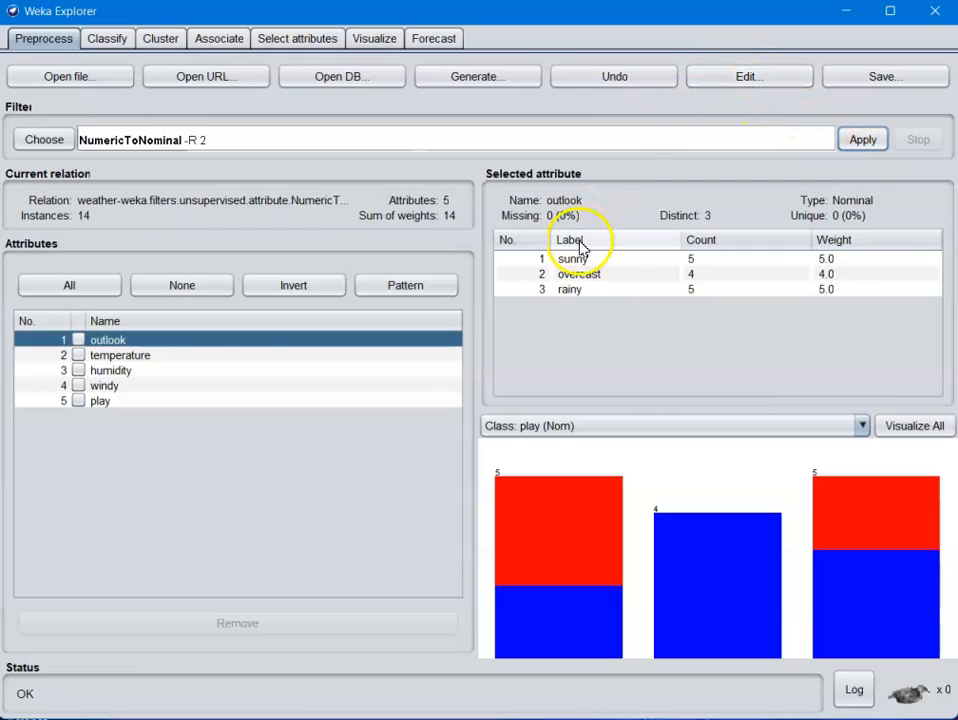
- Examine the converted temperature attribute's type and labels, and check its values in the dataset viewer
left_click(133, 357)
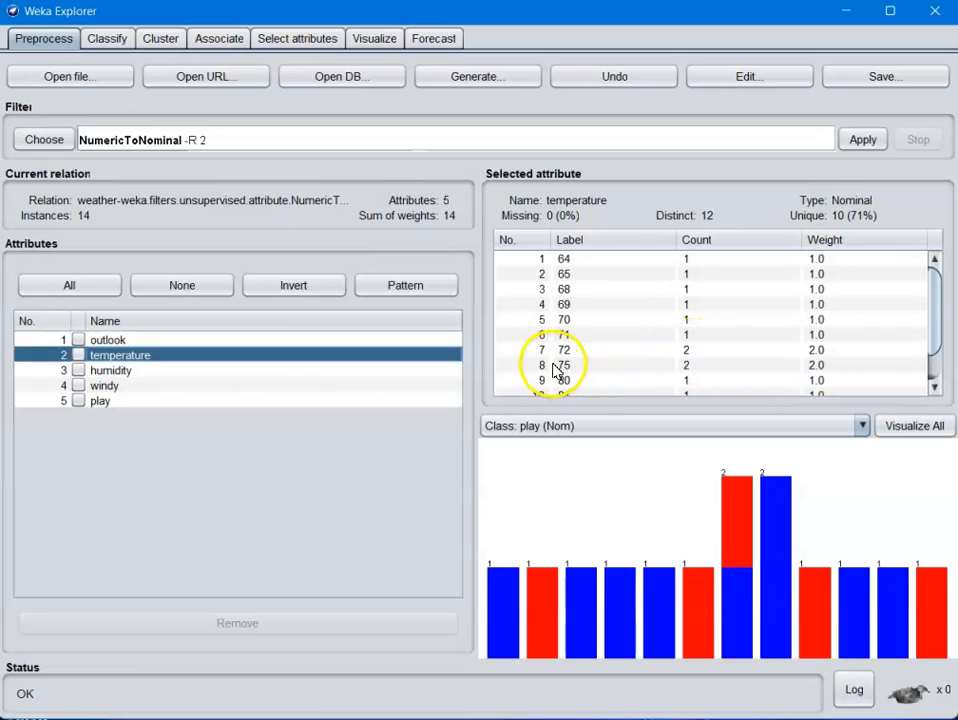
left_click(756, 79)
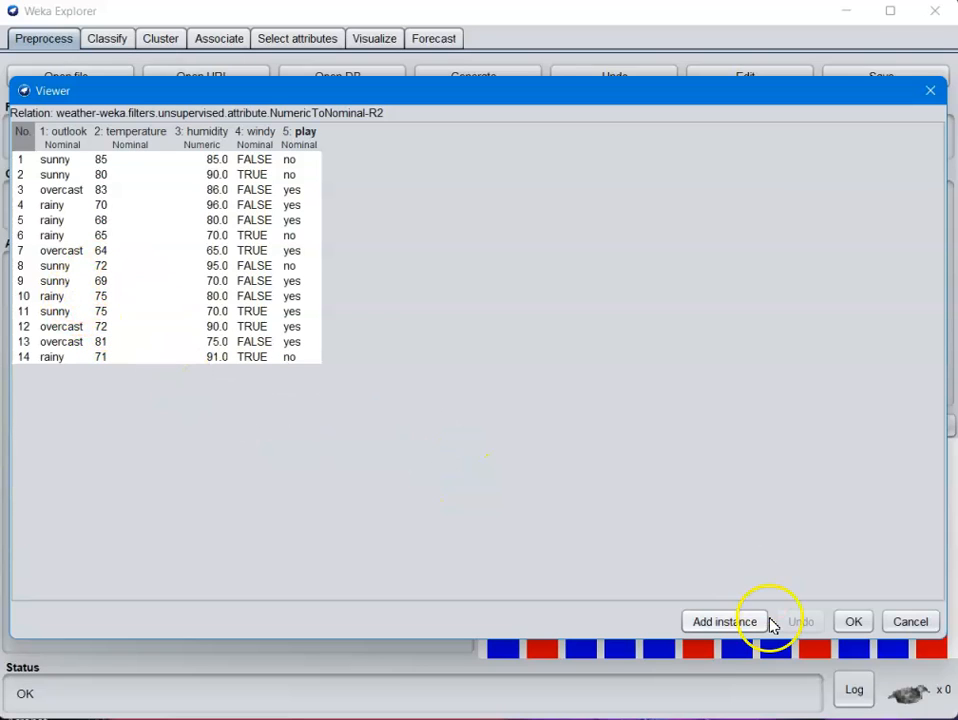
left_click(849, 630)
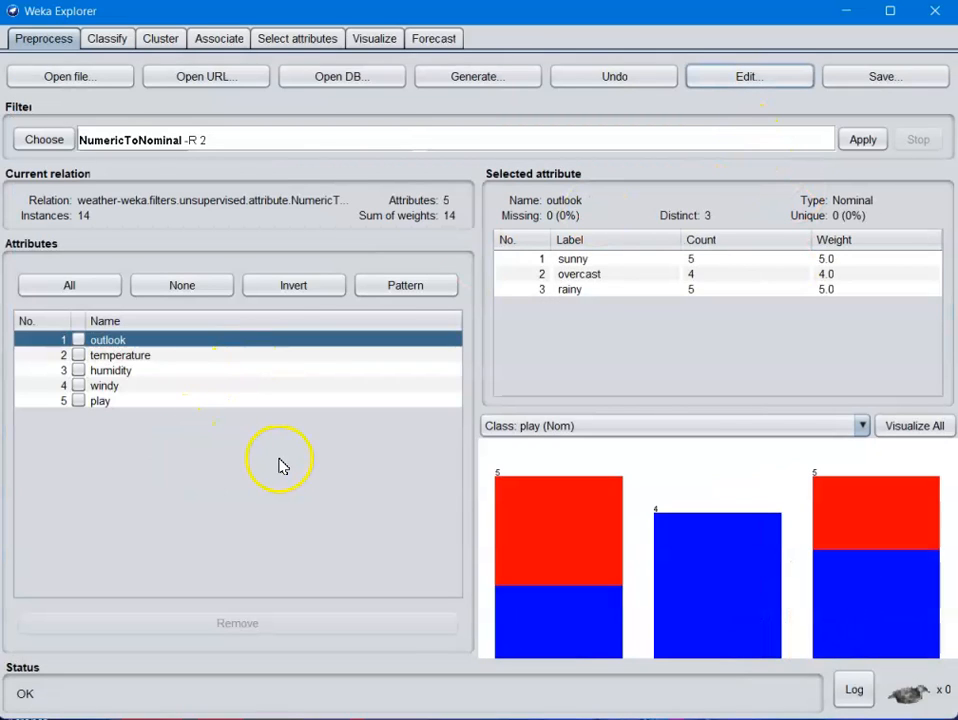
- Undo the nominal conversion and select the temperature attribute to check its type
left_click(607, 78)
left_click(632, 79)
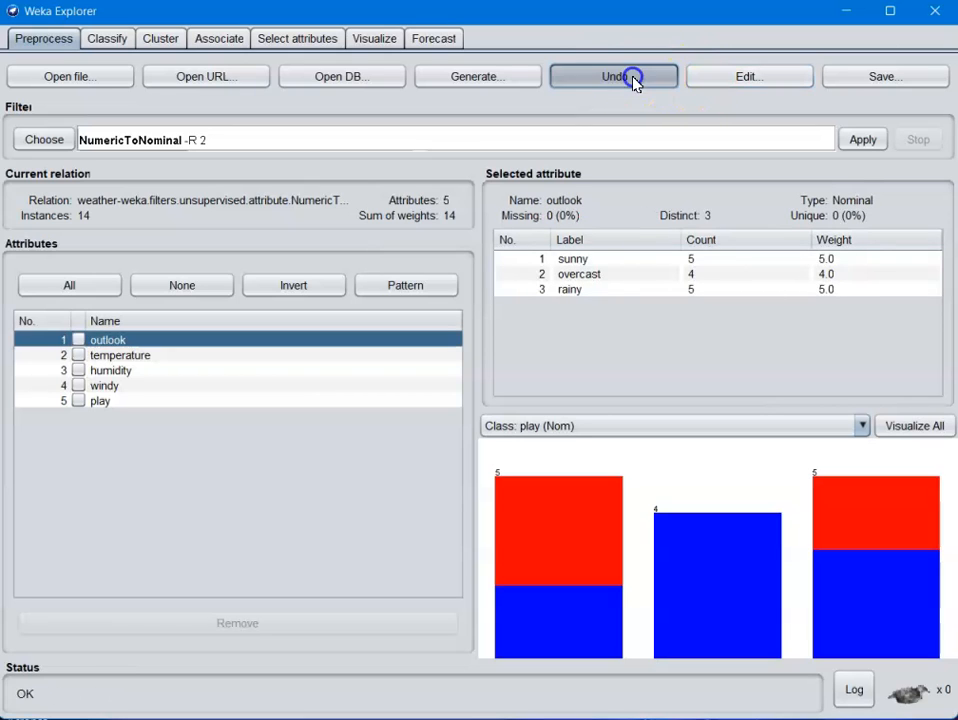
left_click(136, 362)
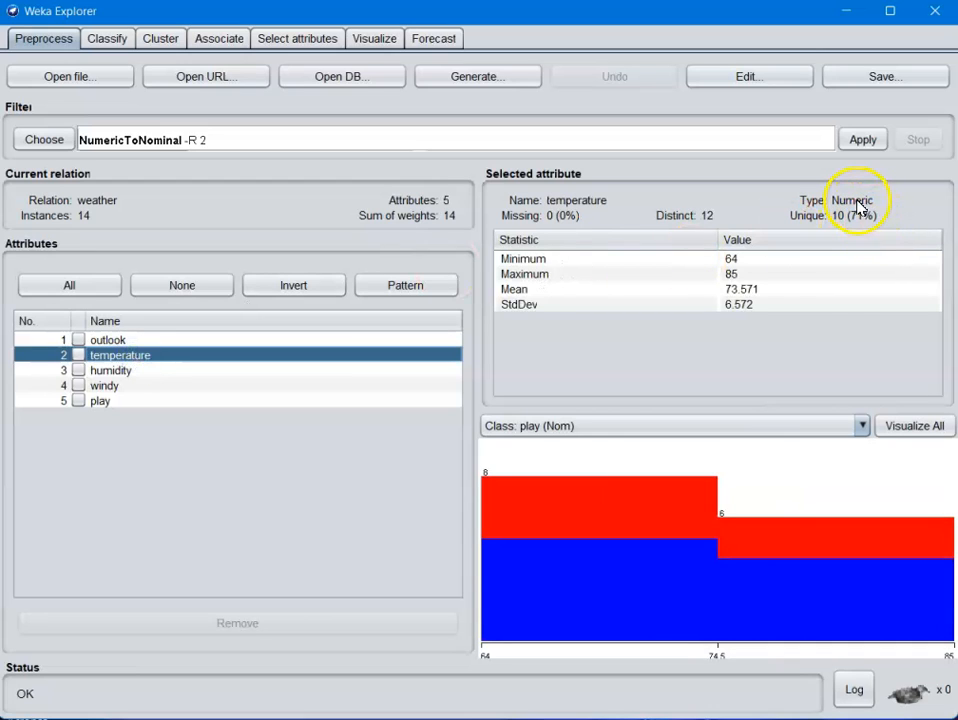
- Choose the unsupervised attribute filter Discretize as the preprocessing filter
left_click(44, 141)
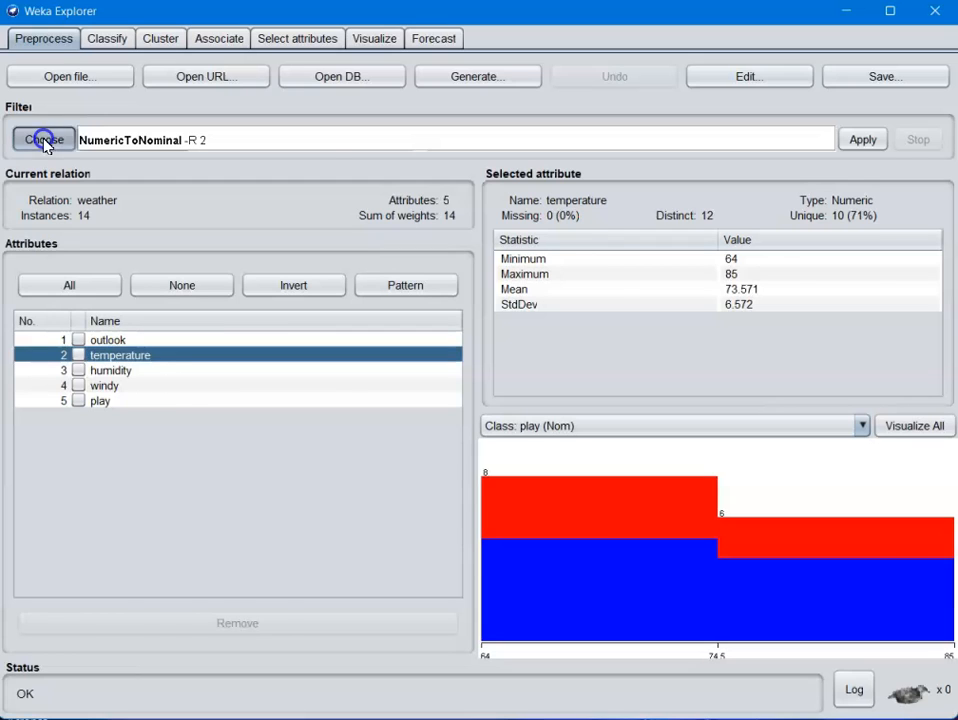
left_click_drag(329, 200, 330, 256)
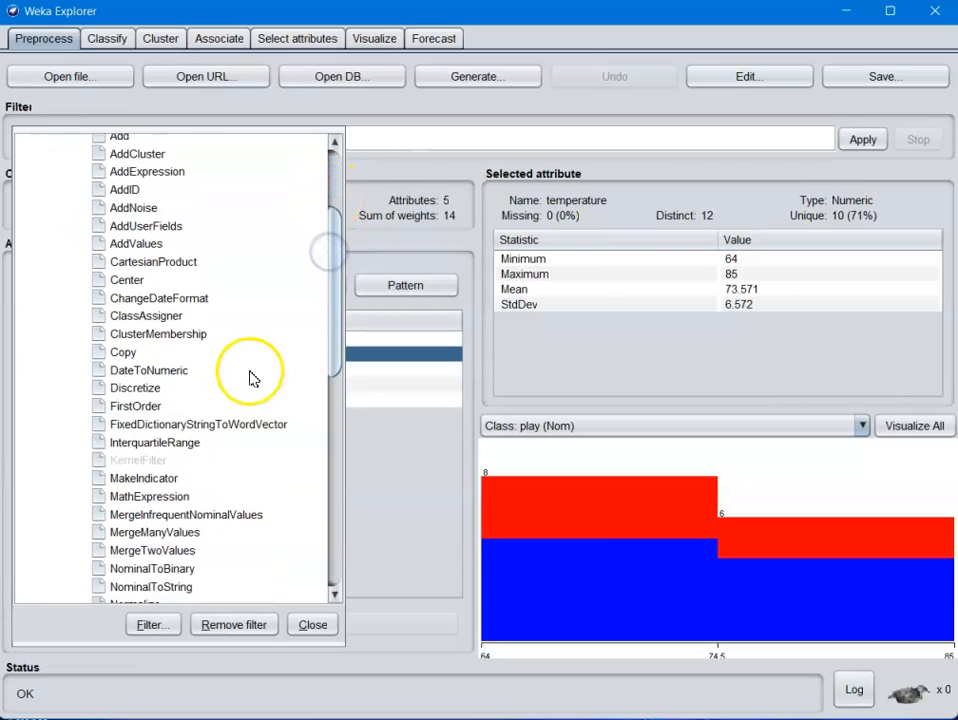
left_click(338, 257)
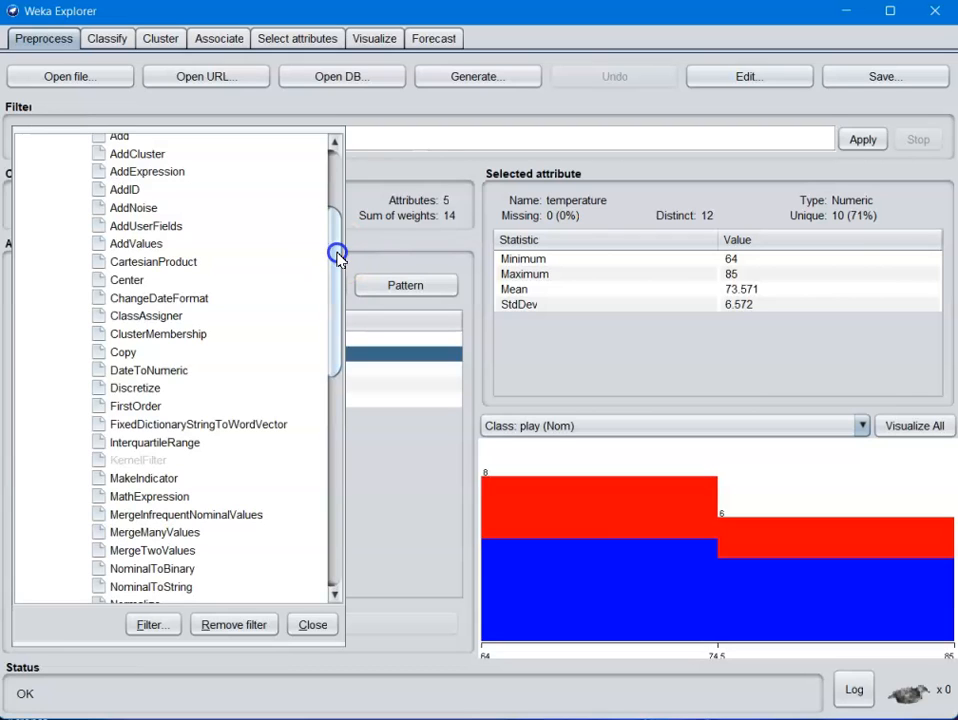
left_click(138, 390)
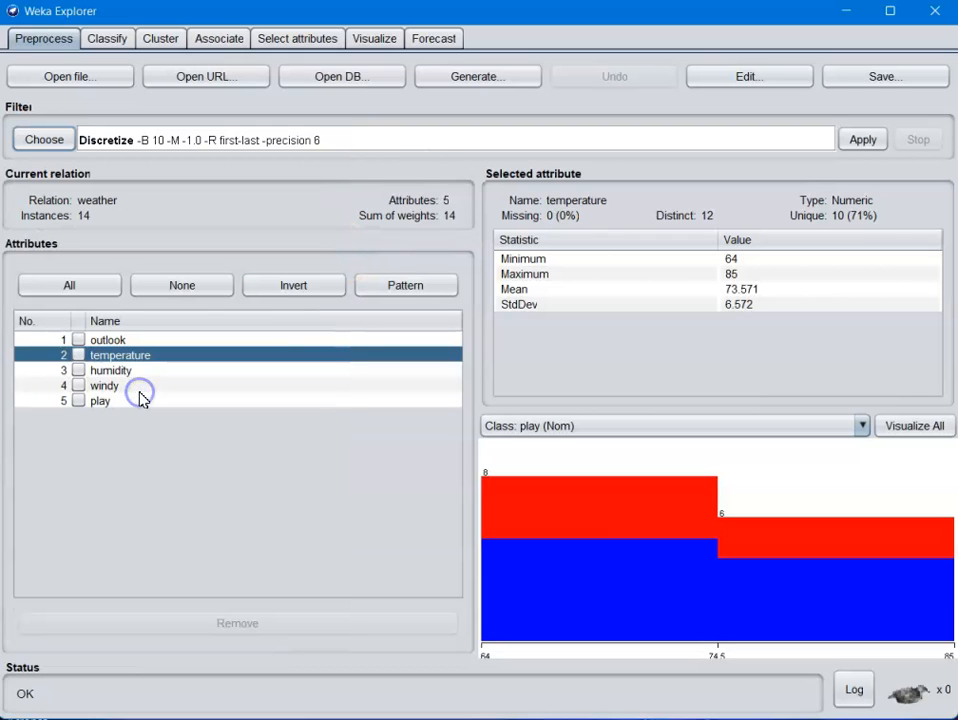
- Set the Discretize filter's attributeIndices to 2 and apply it to the dataset
left_click(280, 143)
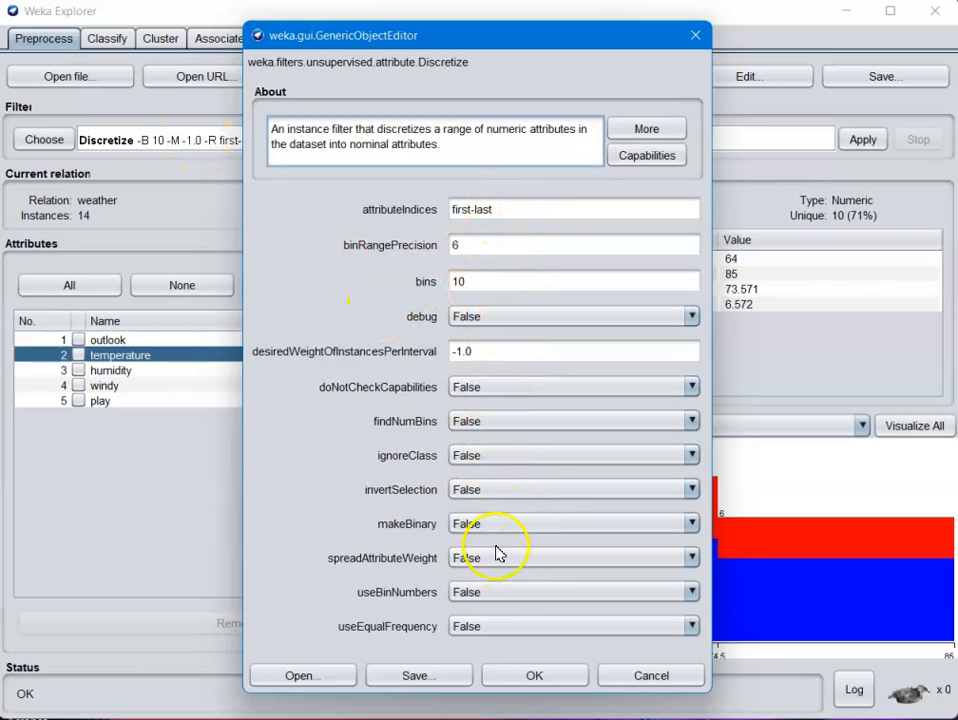
left_click(512, 208)
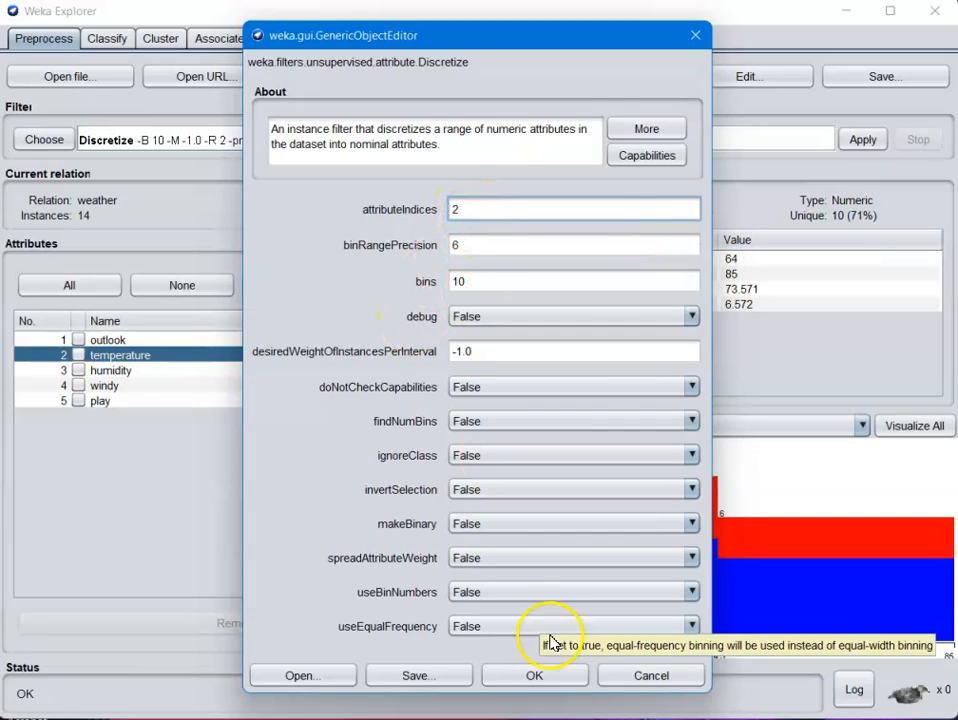
left_click(545, 680)
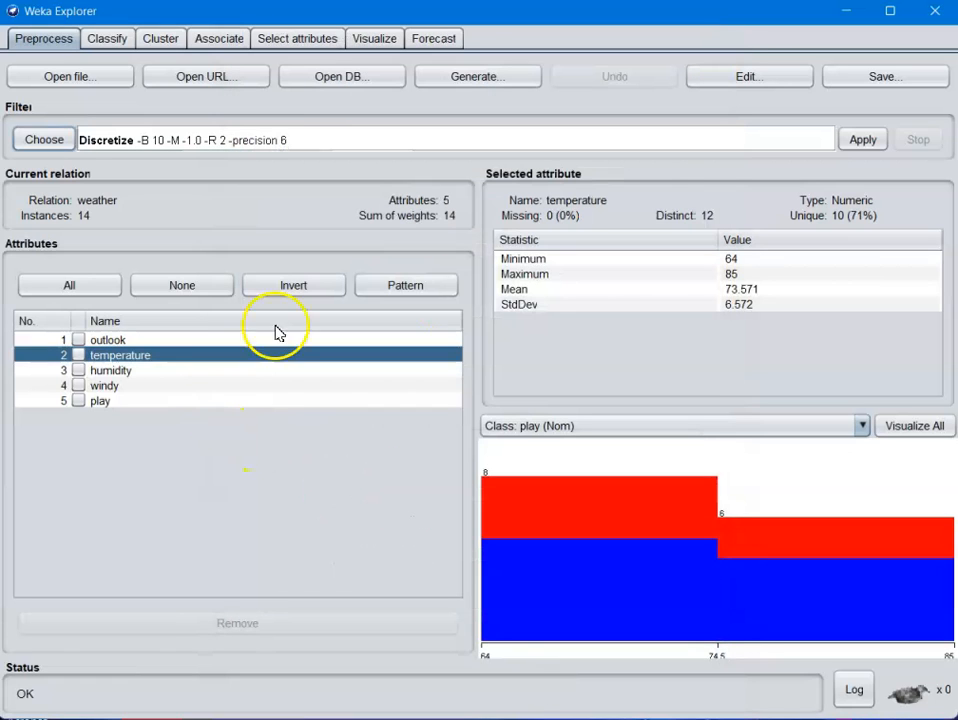
left_click(868, 139)
- Examine the discretized temperature attribute's interval labels and undo the discretization
left_click(656, 78)
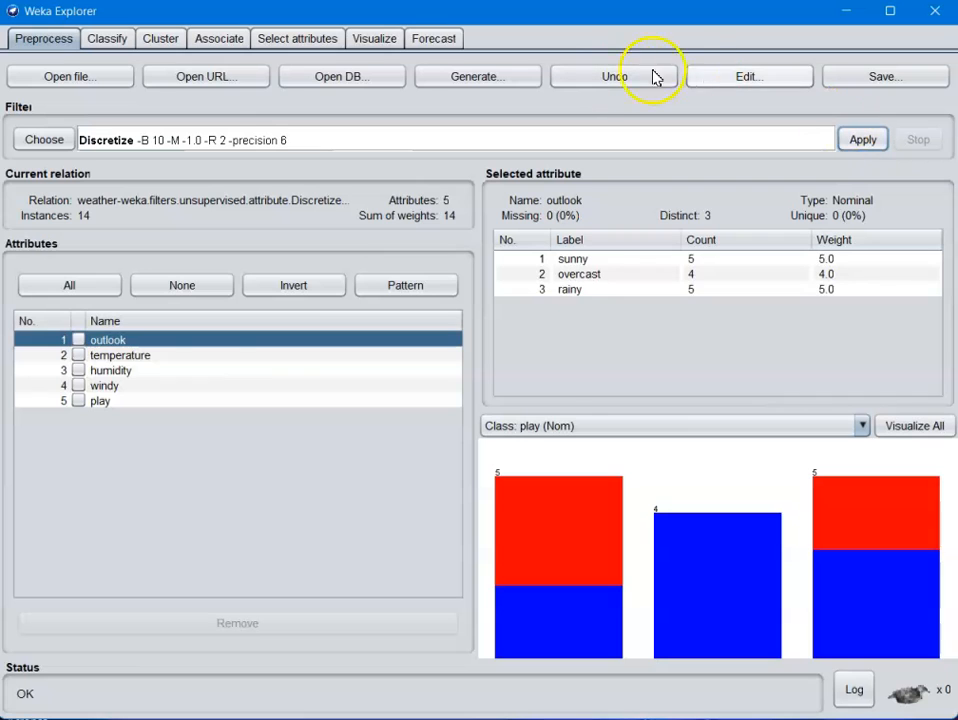
left_click(128, 358)
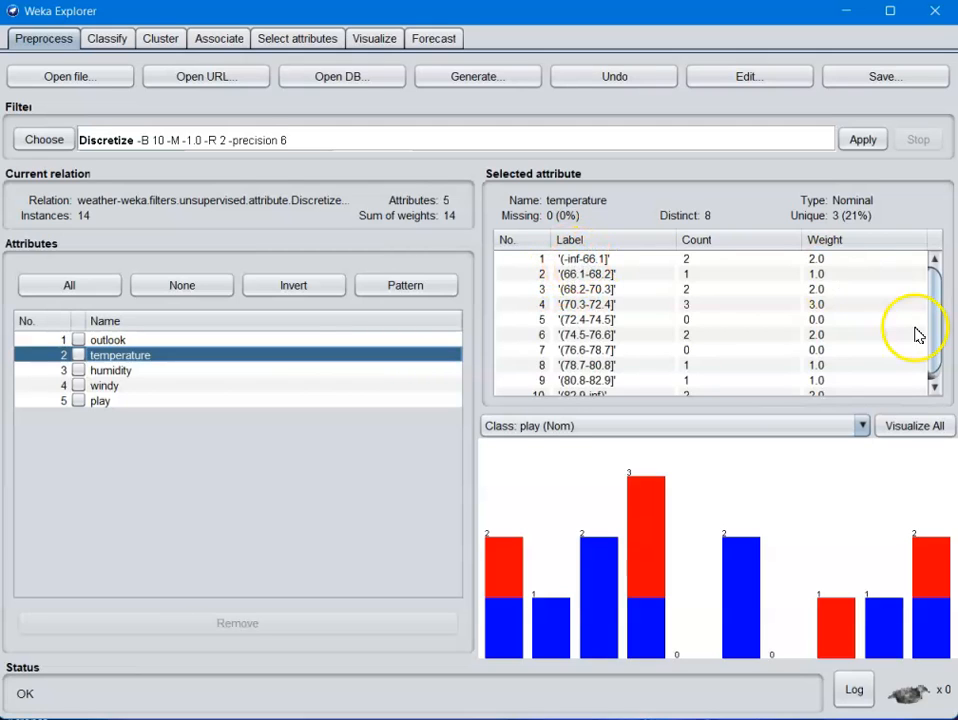
mouse_move(936, 306)
left_mouse_down()
mouse_move(936, 316)
mouse_move(932, 295)
left_mouse_up()
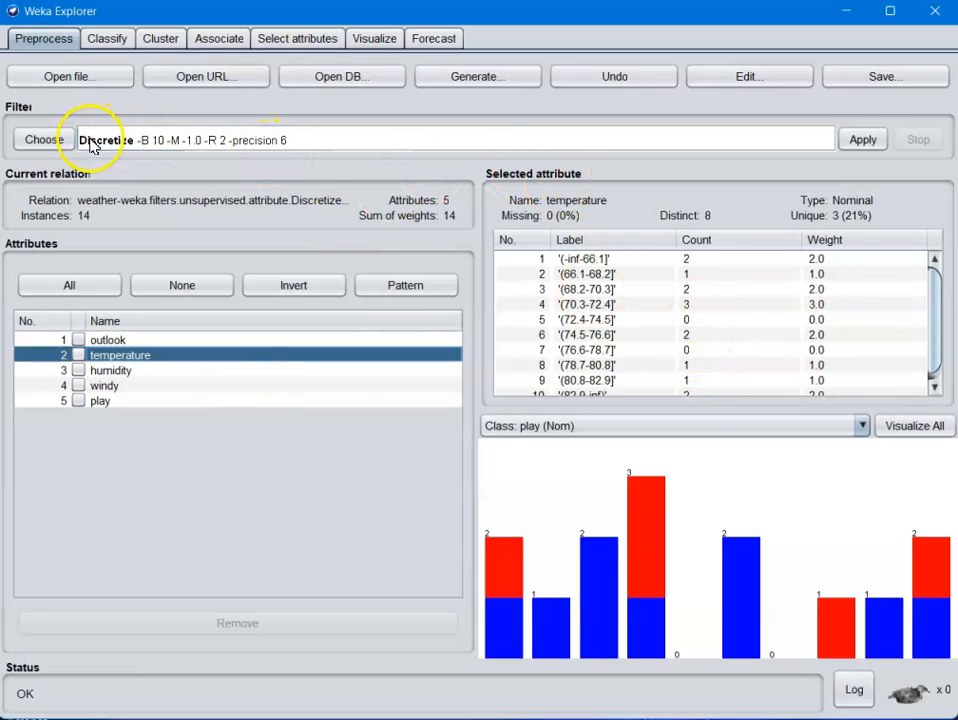
left_click(648, 84)
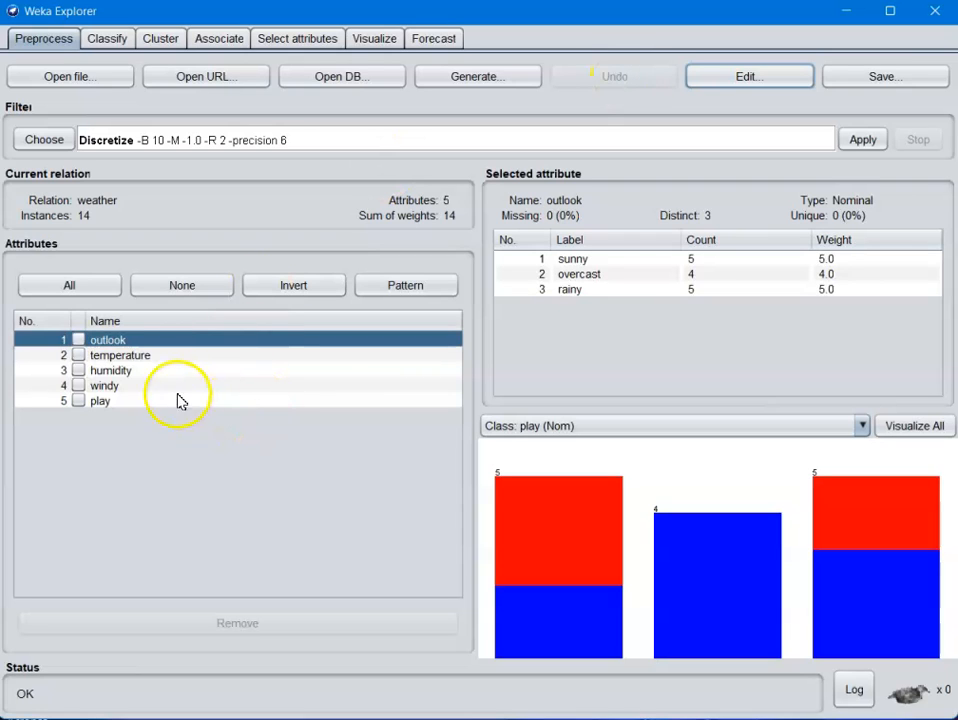
- Choose the unsupervised attribute filter NumericTransform as the preprocessing filter
left_click(81, 100)
left_click(44, 141)
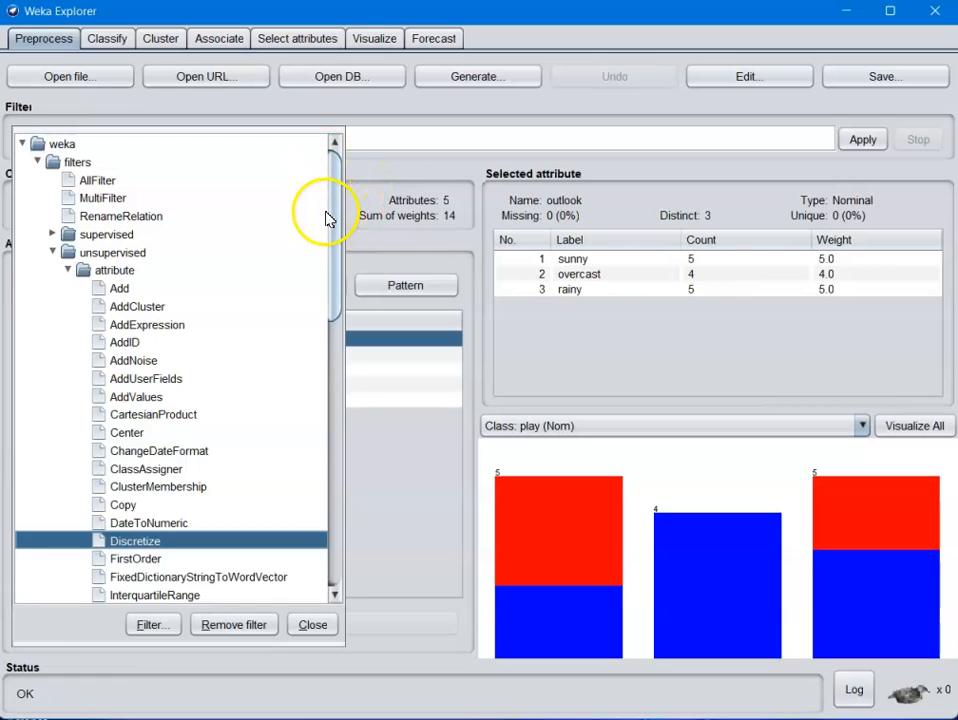
left_click_drag(334, 219, 329, 359)
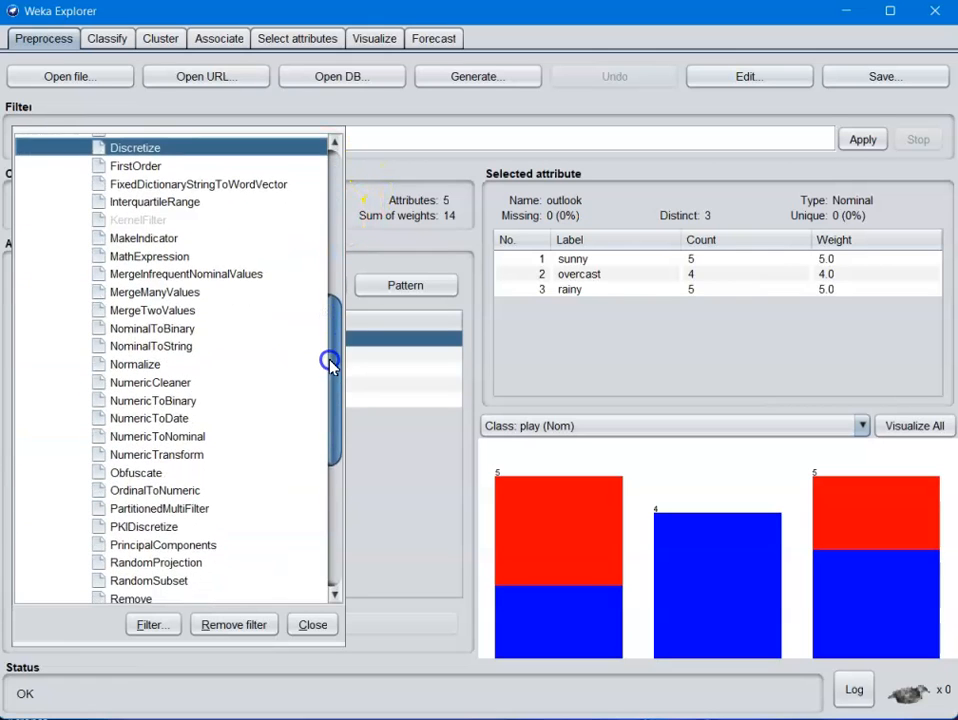
left_click(176, 458)
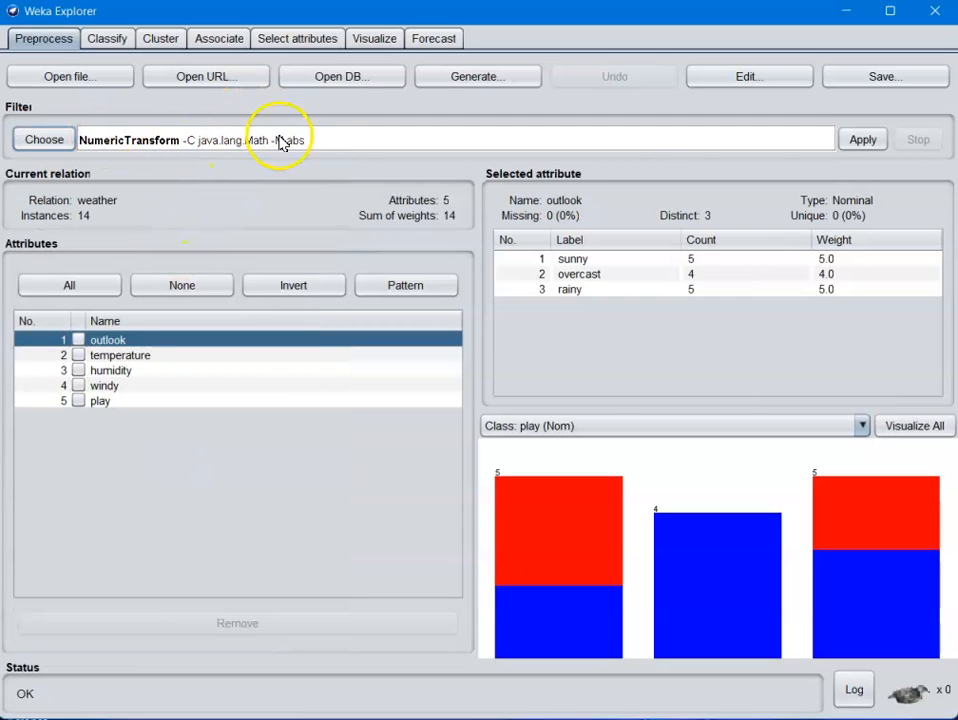
- Set the NumericTransform filter's methodName to ceil, keeping java.lang.Math as the class
left_click(330, 141)
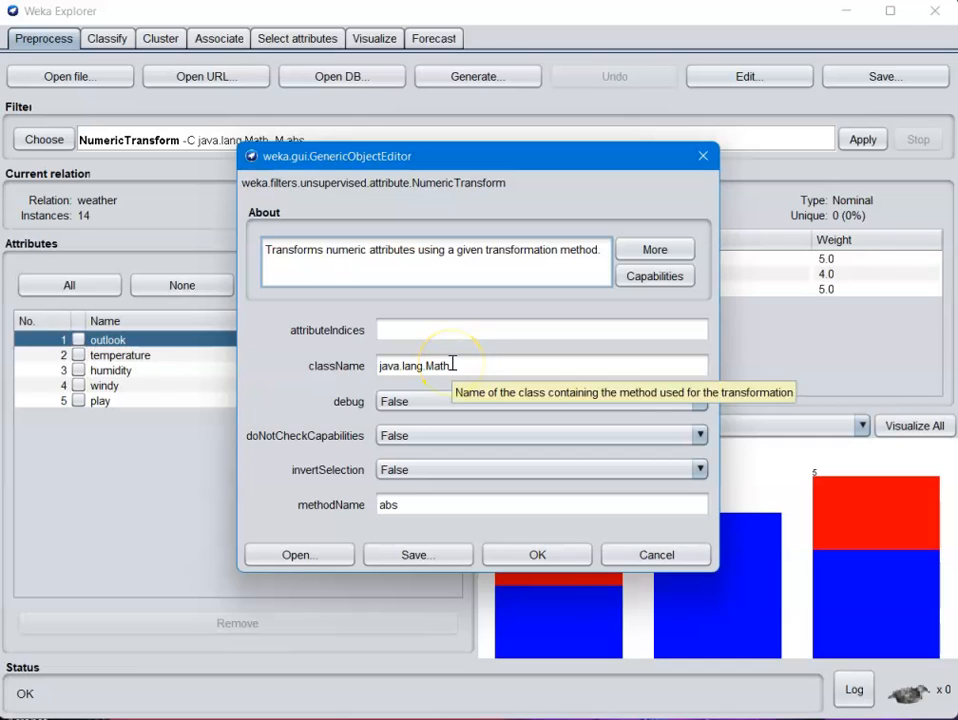
left_click(406, 504)
key("BackSpace")
key("BackSpace")
key("BackSpace")
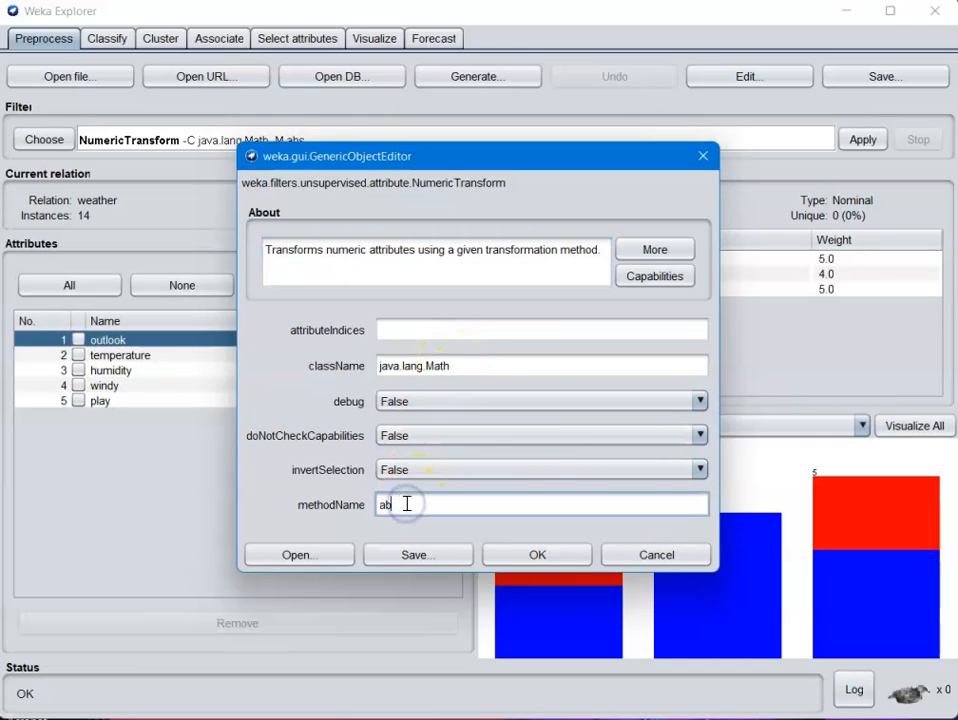
type("ceil")
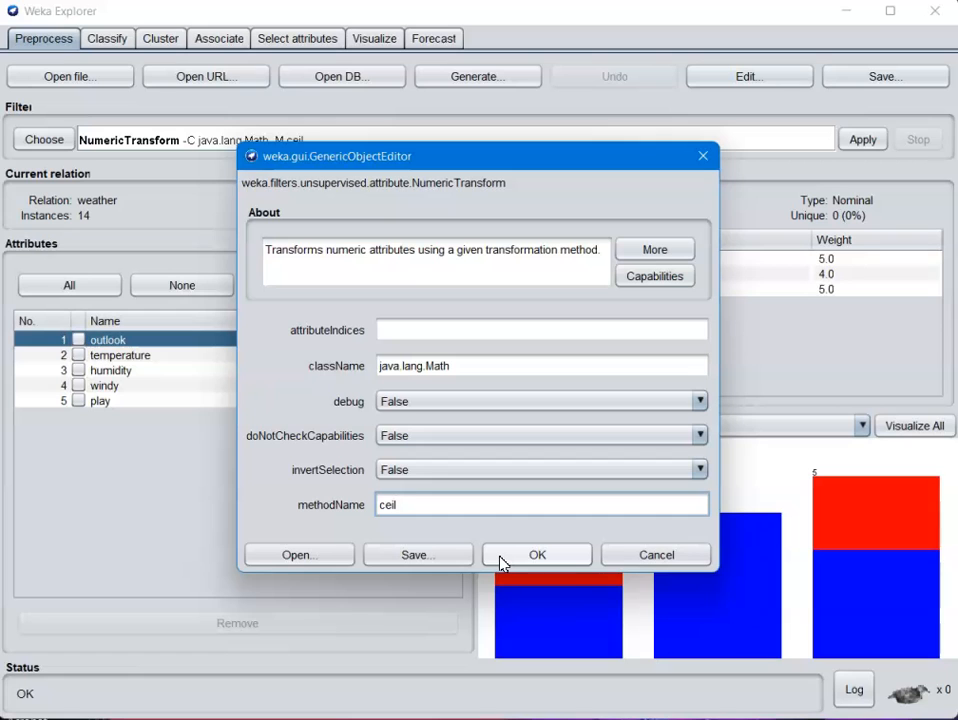
left_click(503, 558)
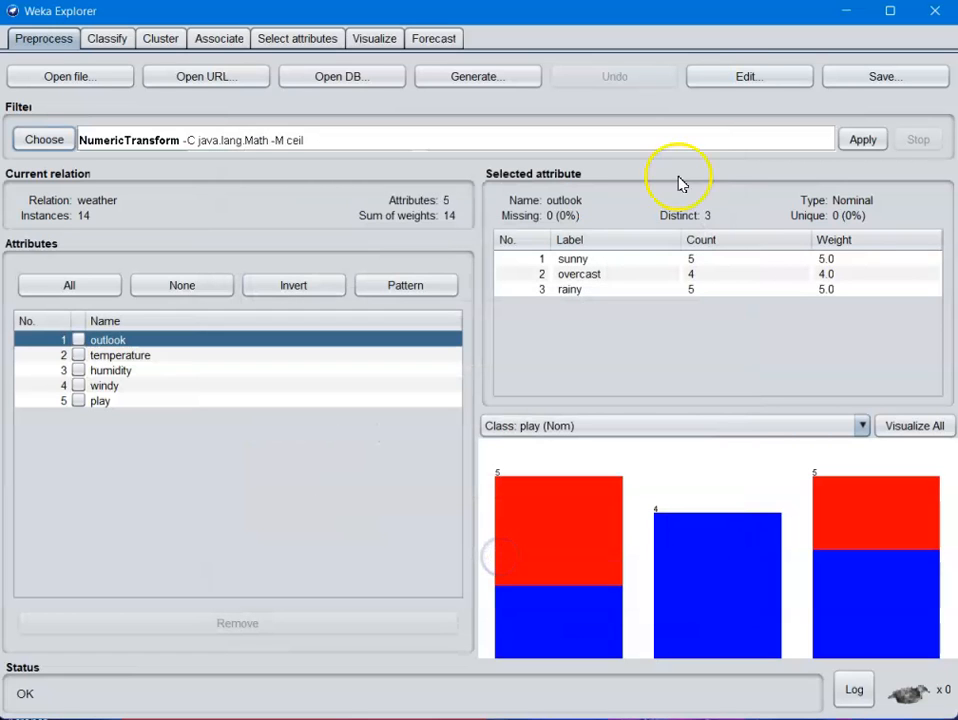
- Edit the dataset's temperature values to 81.9 in instance 13 and 71.2 in instance 14, and save the edits
left_click(722, 80)
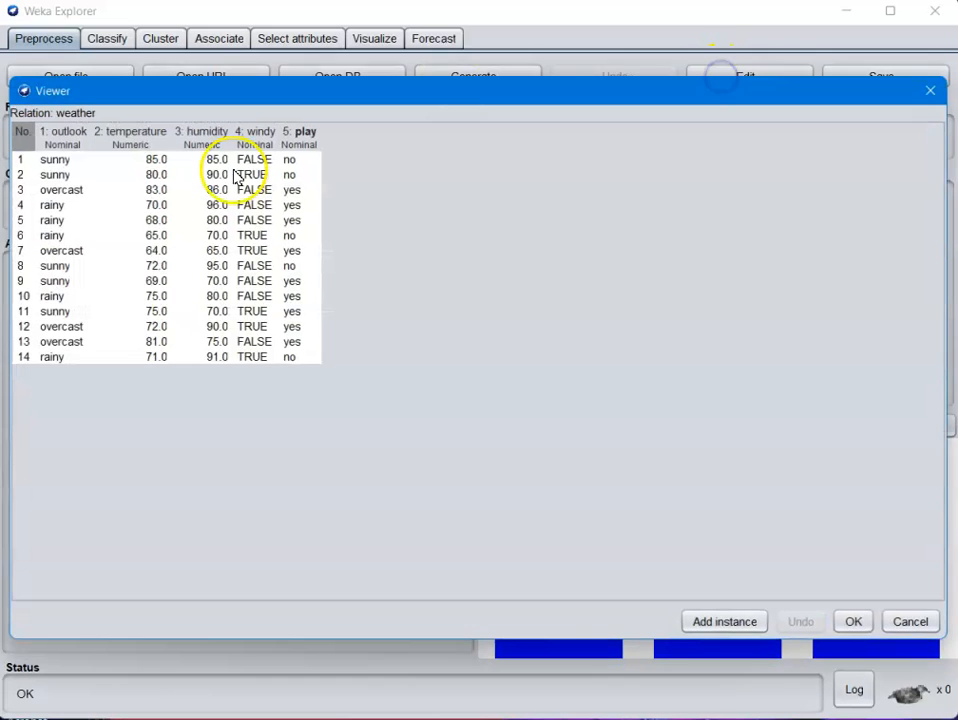
left_click(157, 342)
left_click(157, 341)
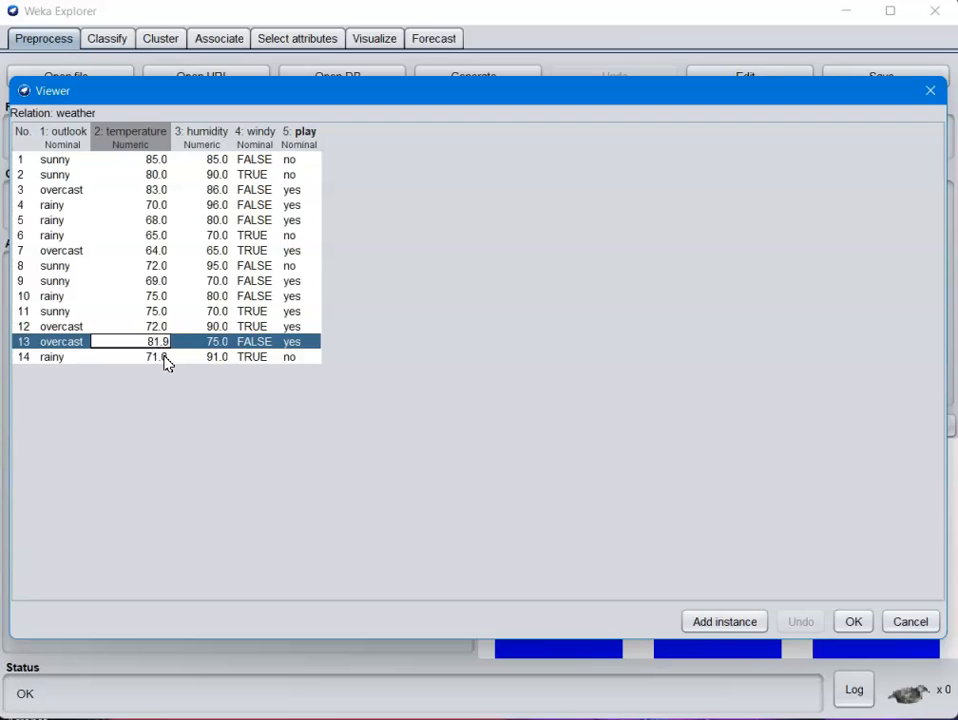
left_click(165, 358)
left_click(165, 358)
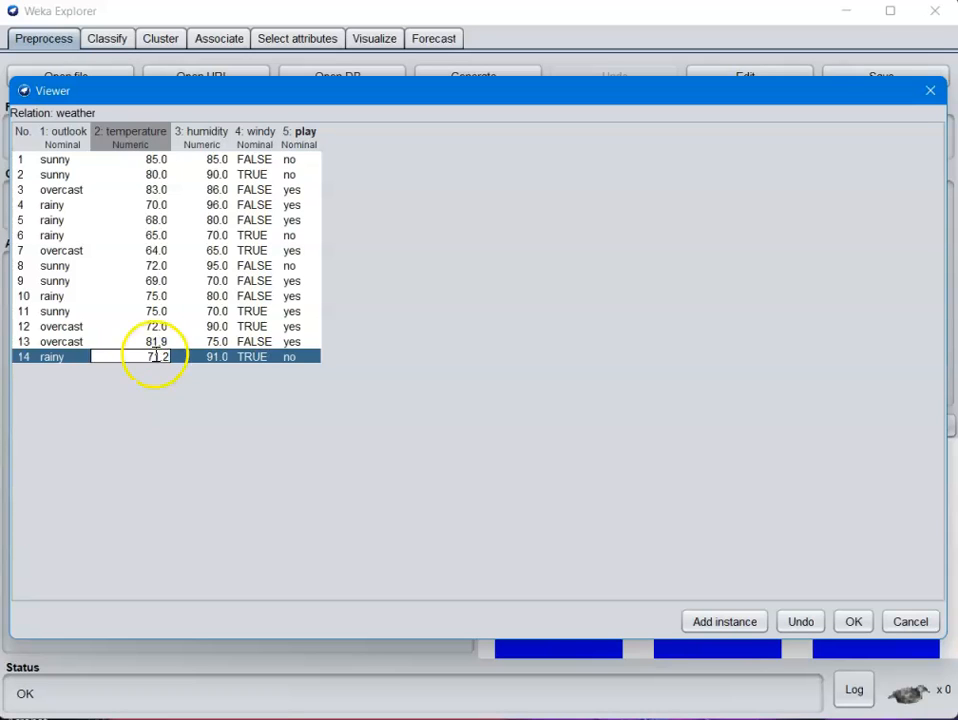
left_click(156, 311)
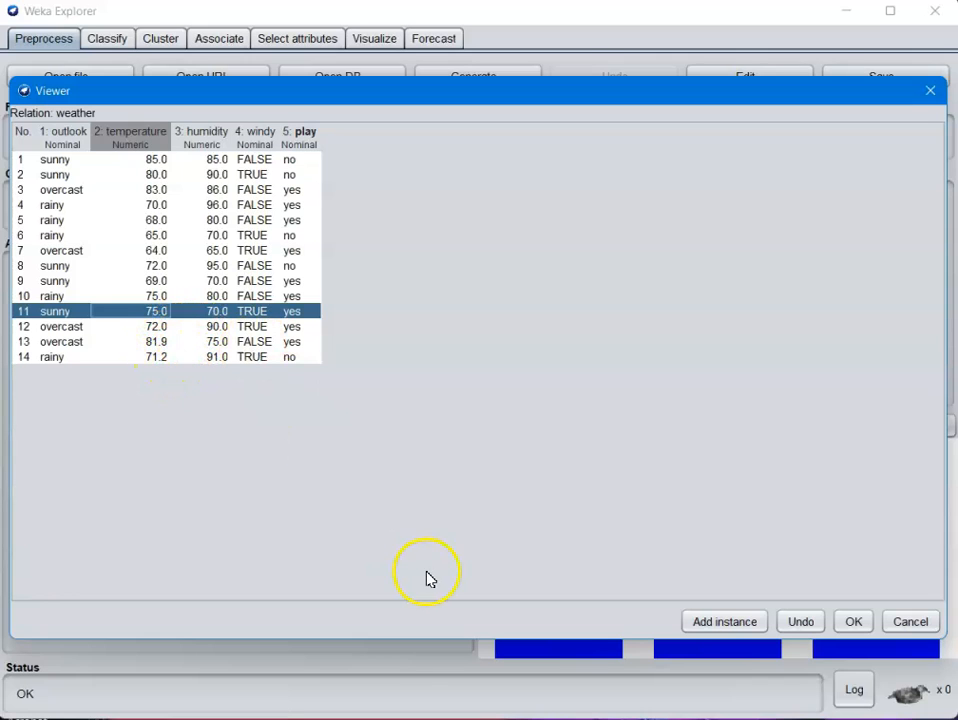
left_click(852, 622)
- Apply the NumericTransform filter and check the temperature values in the dataset viewer
left_click(861, 141)
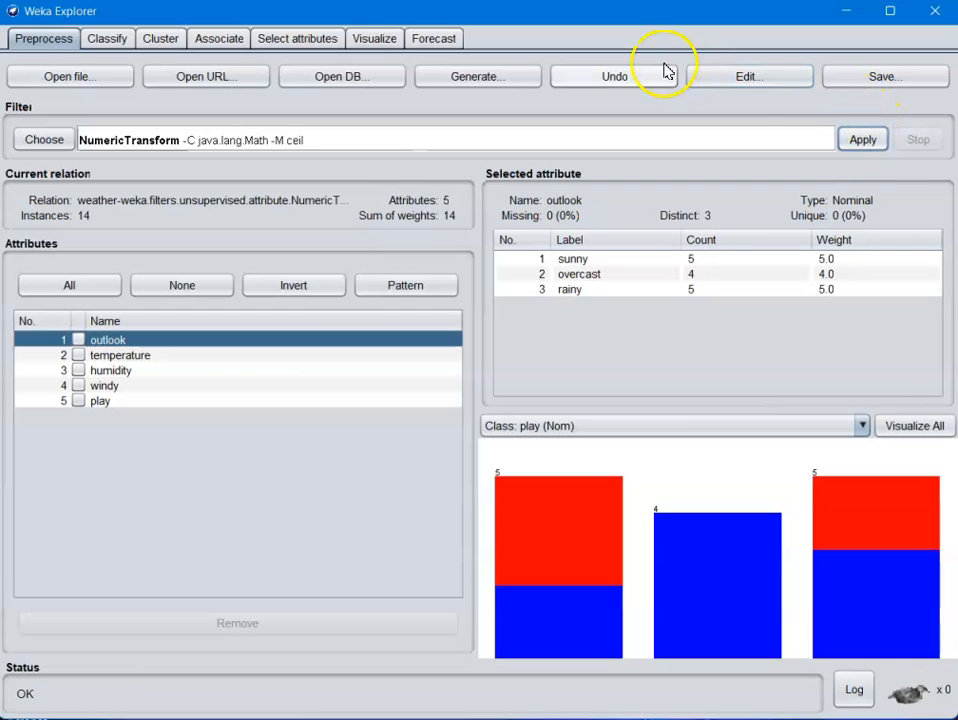
left_click(758, 82)
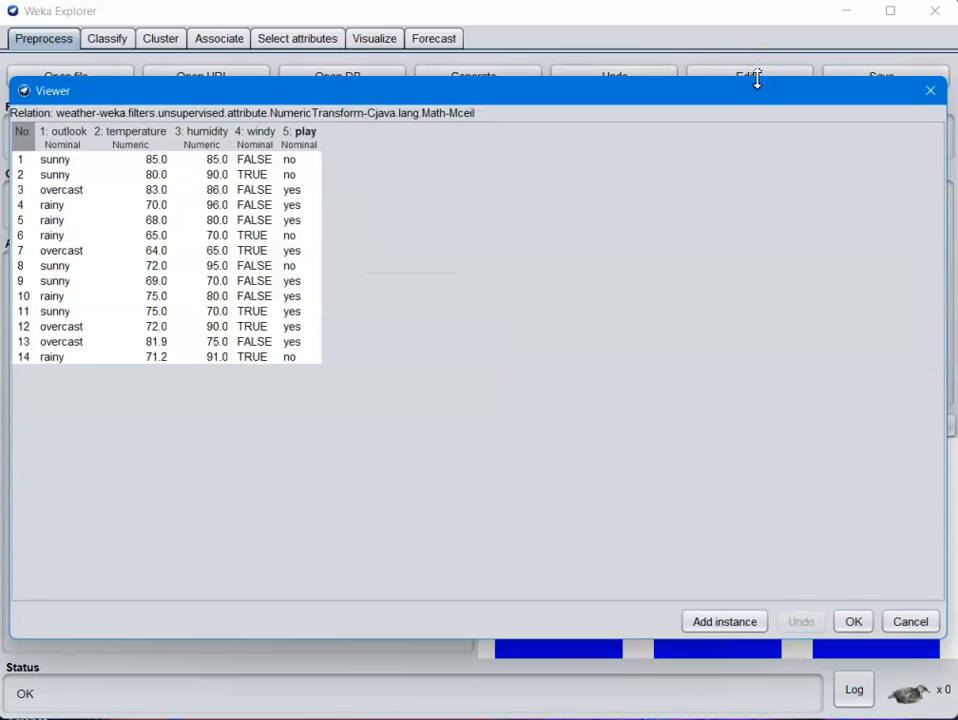
left_click(929, 93)
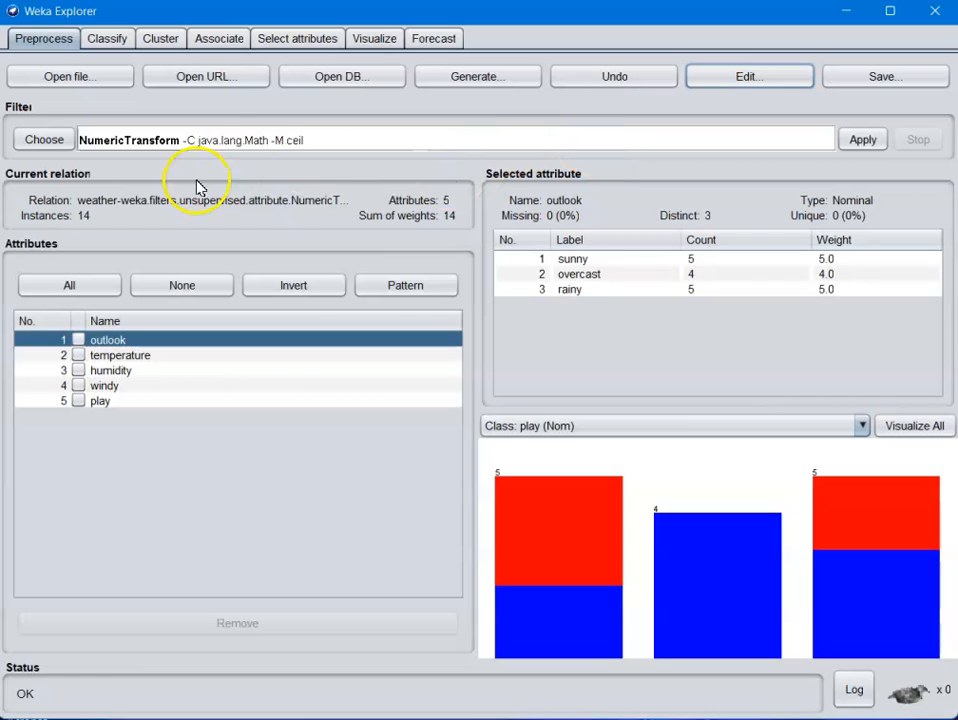
- Set the NumericTransform filter's attributeIndices to 2 so that it targets only the temperature attribute
left_click(58, 140)
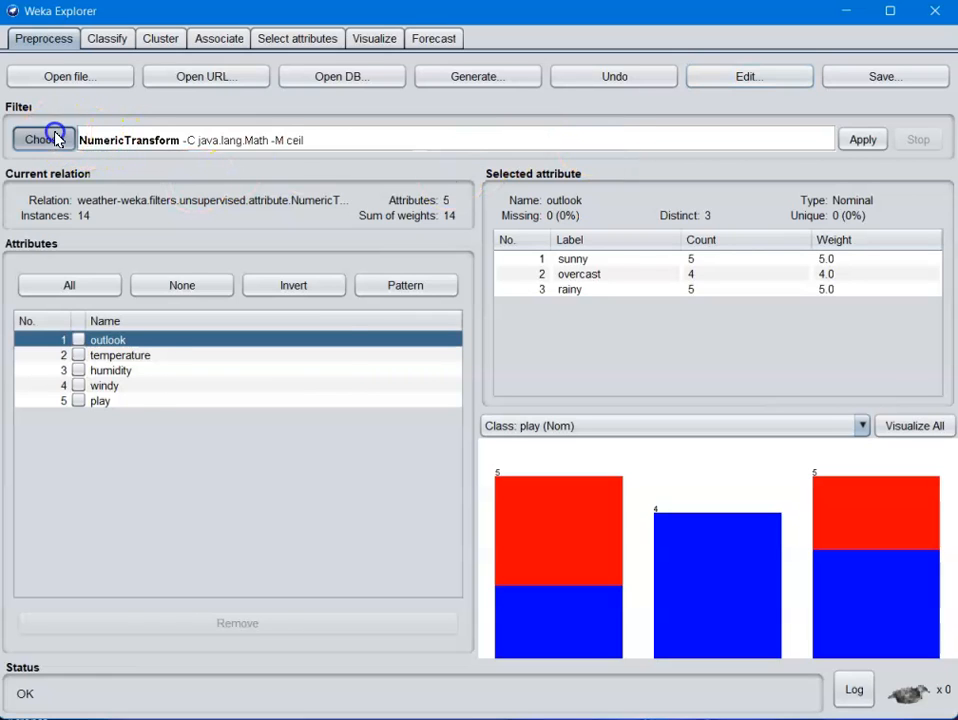
left_click_drag(336, 298, 333, 364)
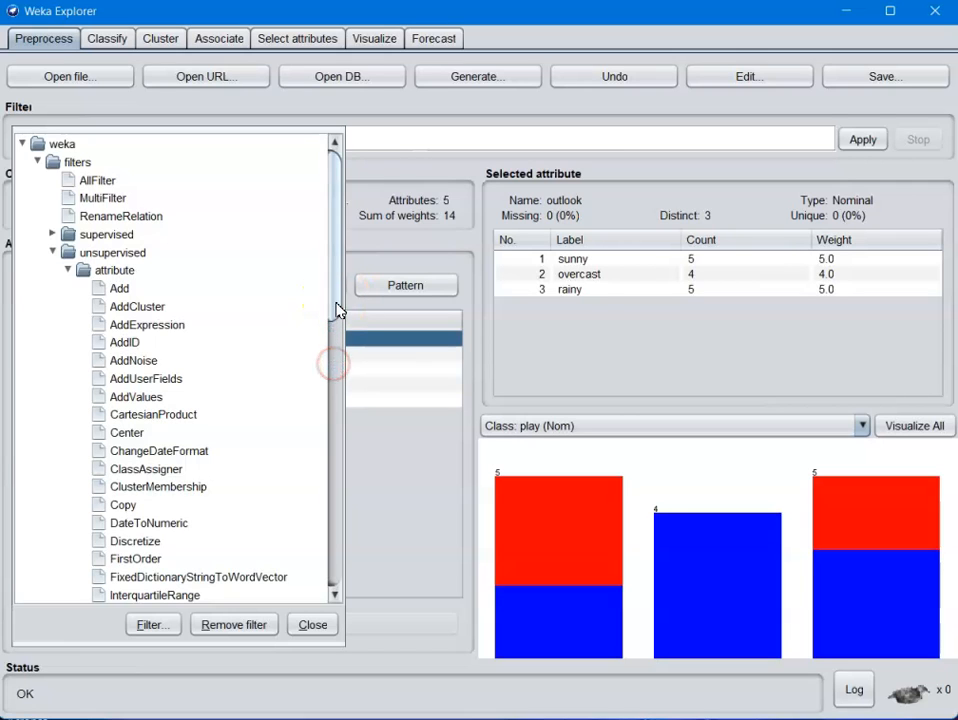
left_click(372, 137)
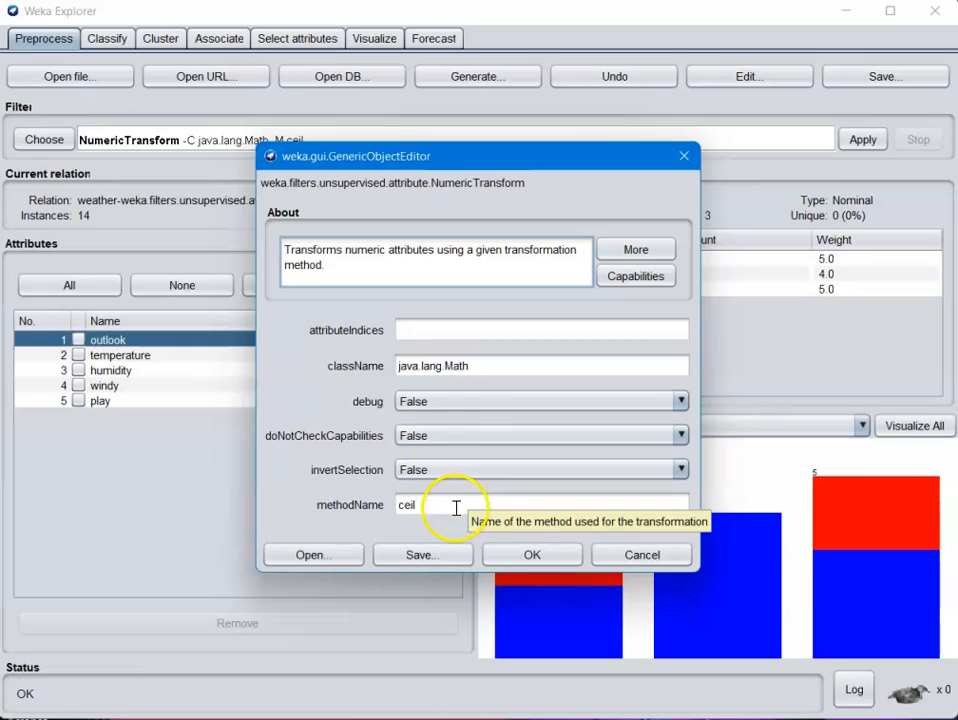
left_click(435, 331)
type("2")
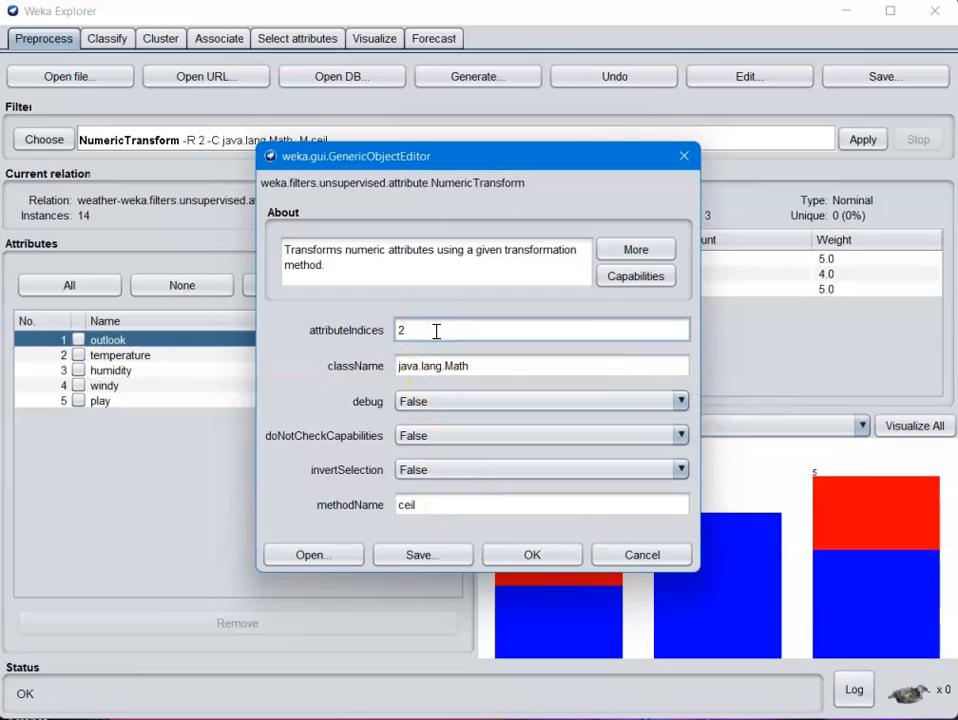
left_click(532, 557)
left_click(538, 560)
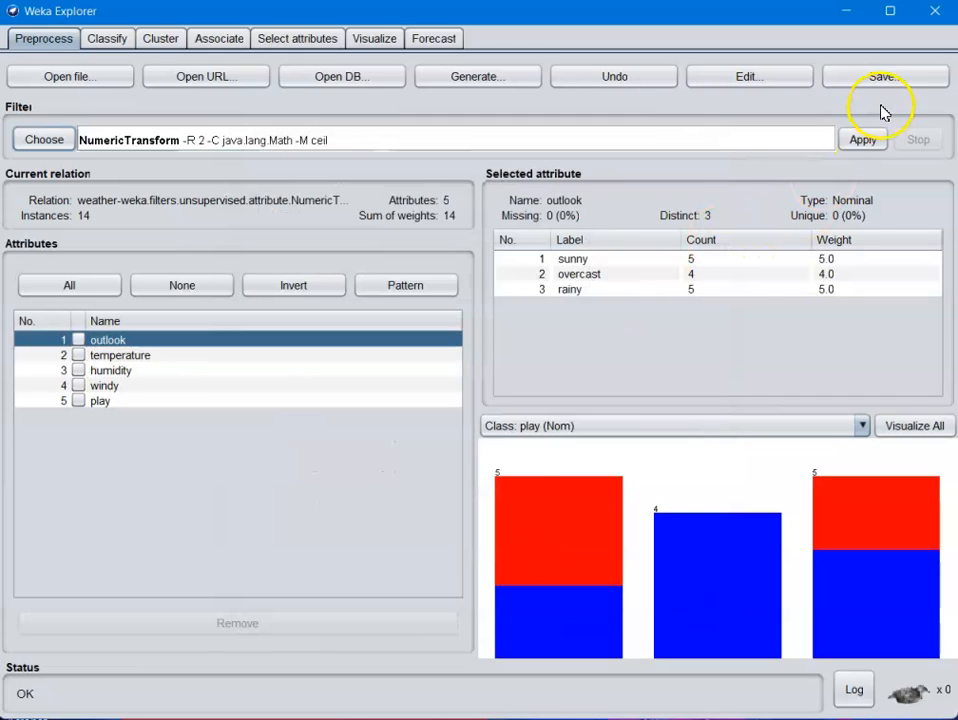
- Apply the NumericTransform filter restricted to attribute 2 and check the temperature column in the dataset viewer
left_click(870, 139)
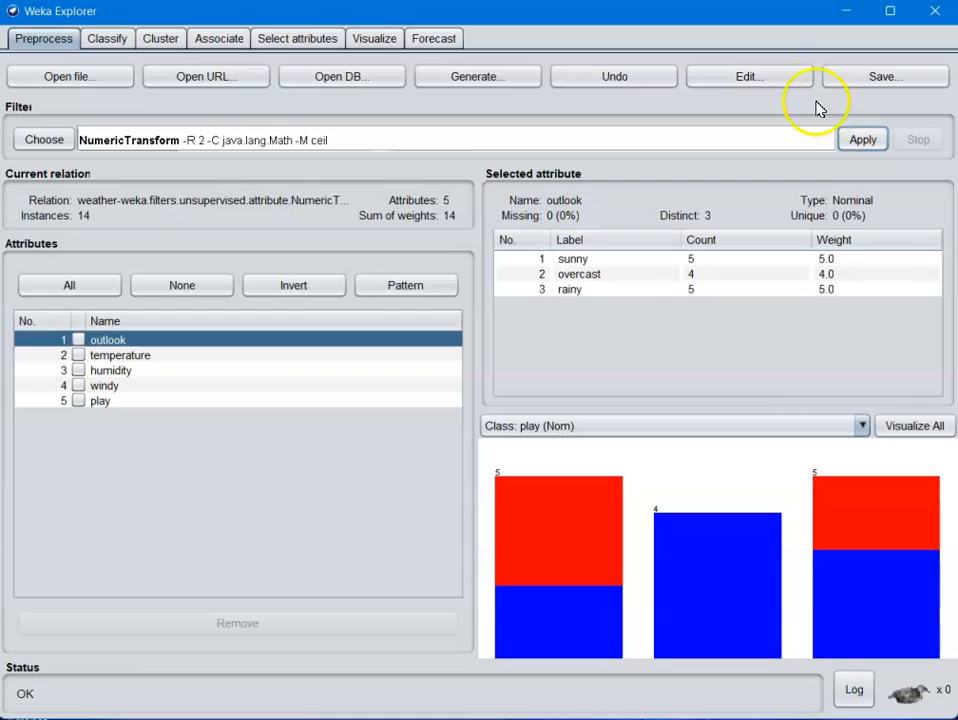
left_click(782, 80)
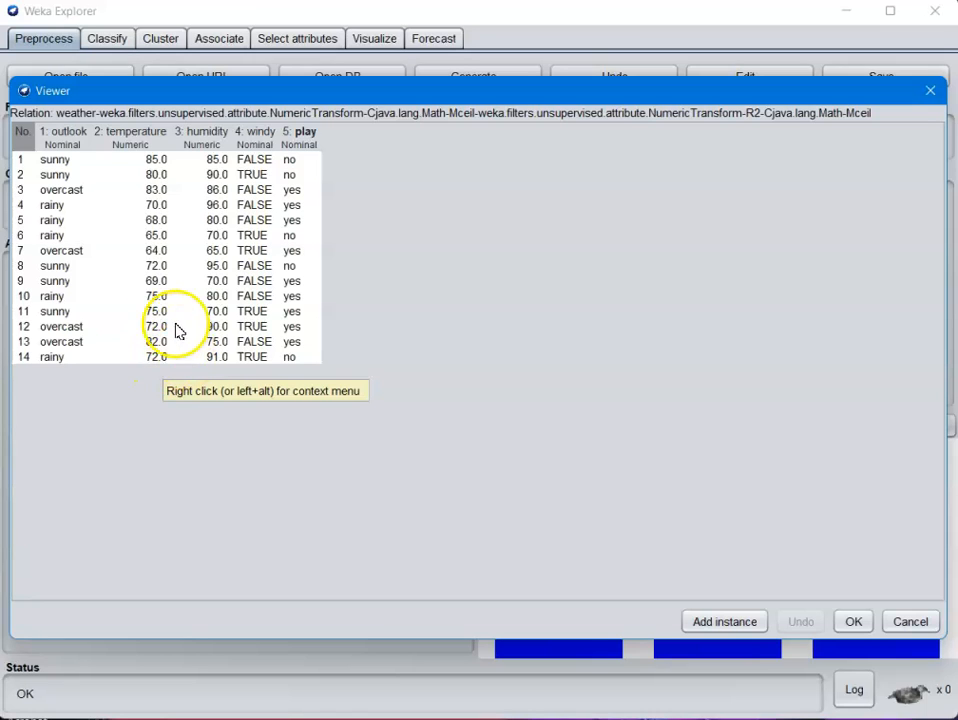
left_click(855, 622)
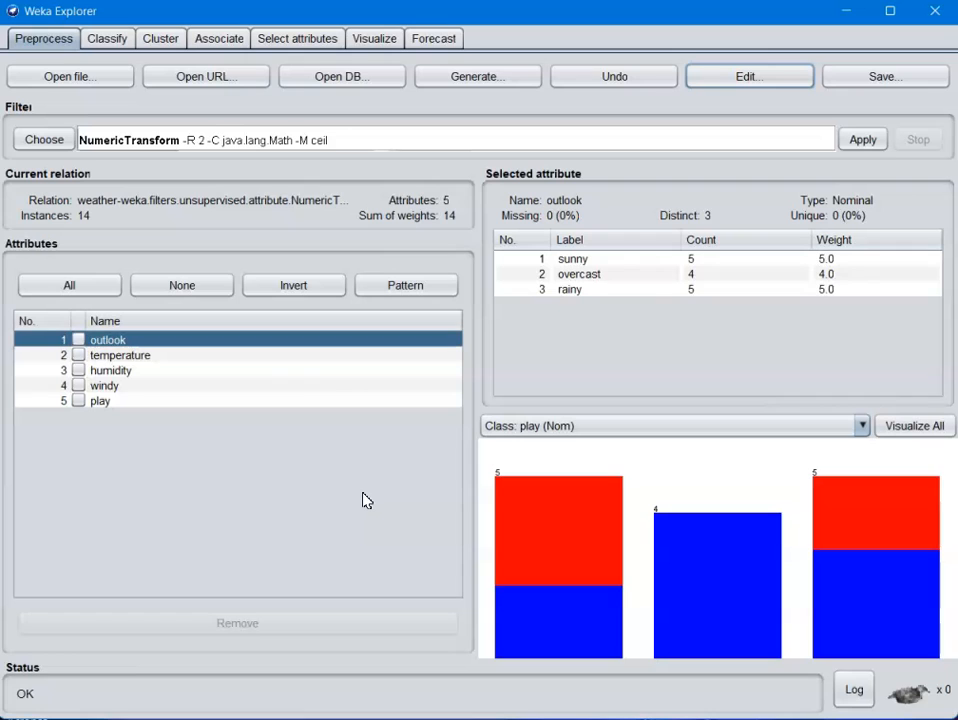
left_click(44, 142)
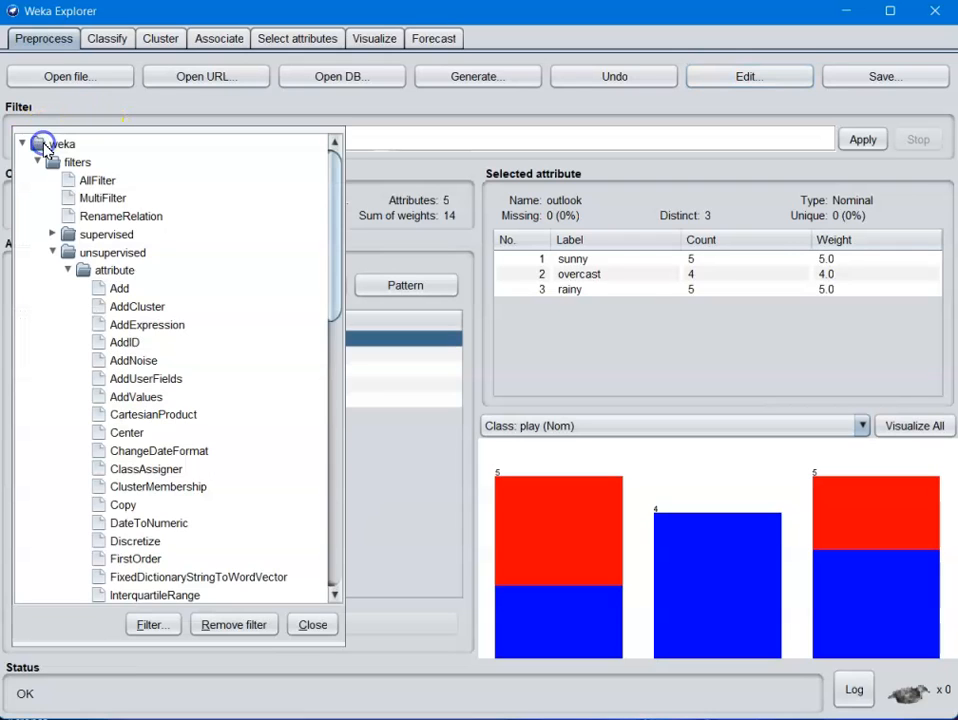
left_click(335, 218)
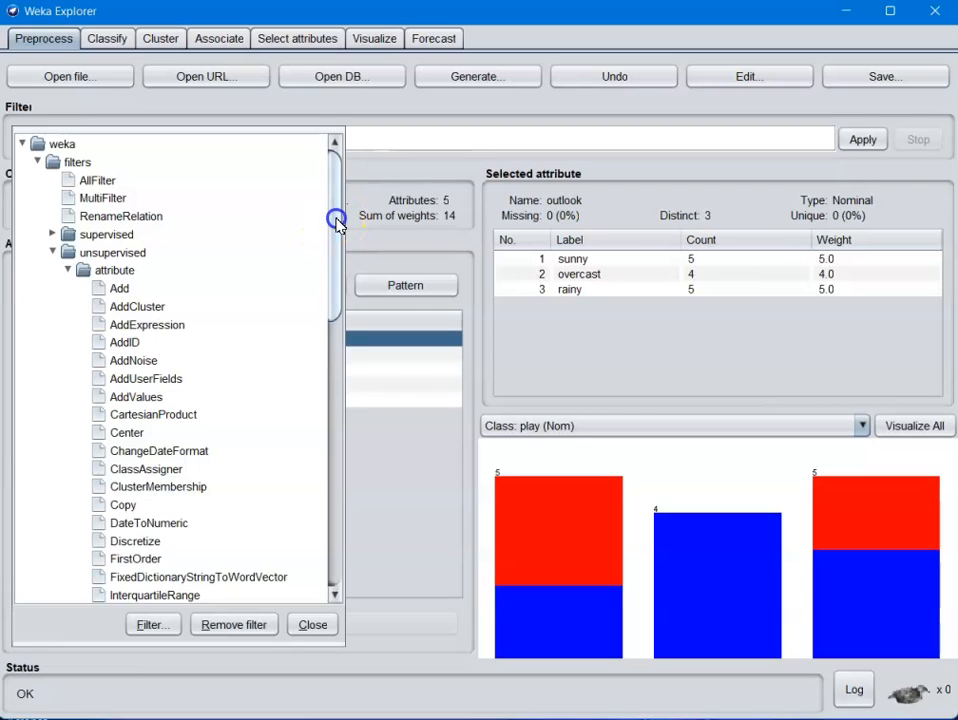
left_click(390, 455)
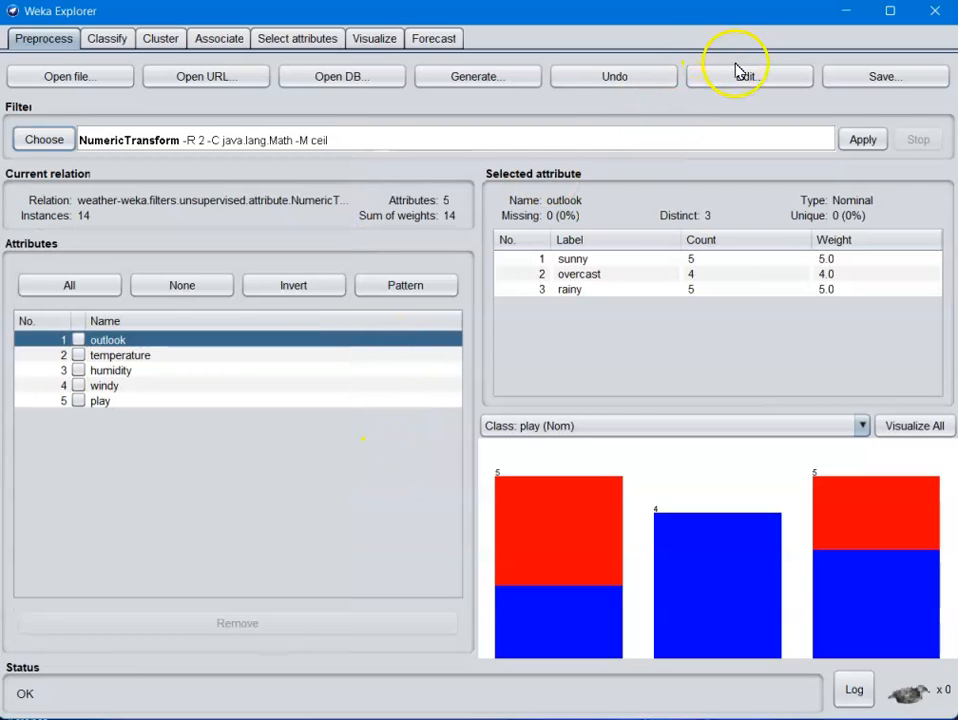
- Choose the unsupervised attribute filter Normalize as the preprocessing filter
left_click(42, 141)
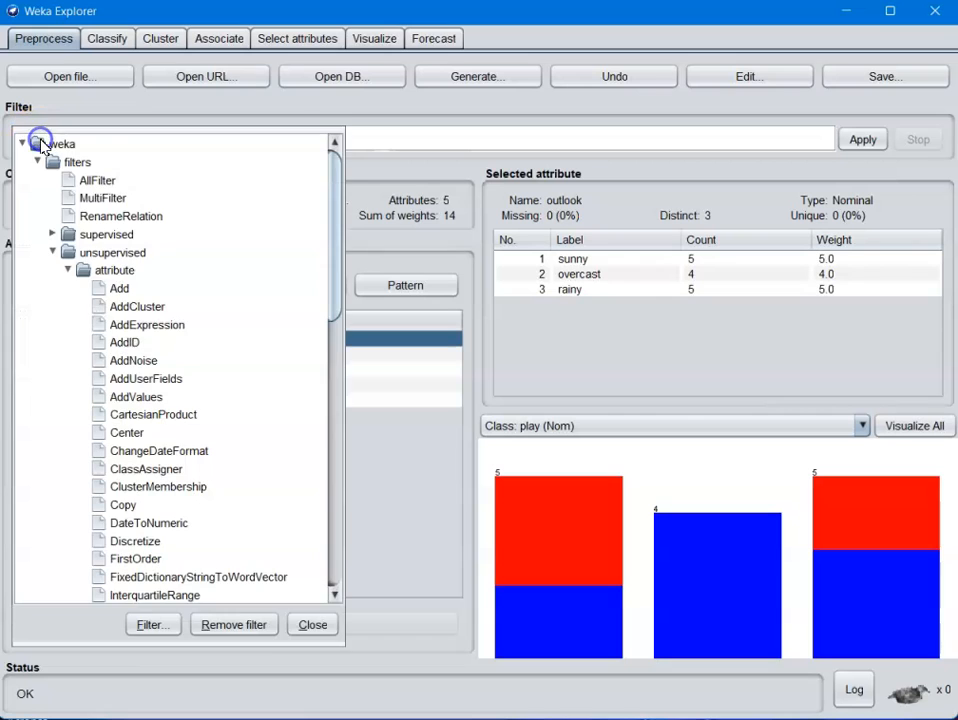
left_click(334, 291)
left_click_drag(334, 291, 353, 567)
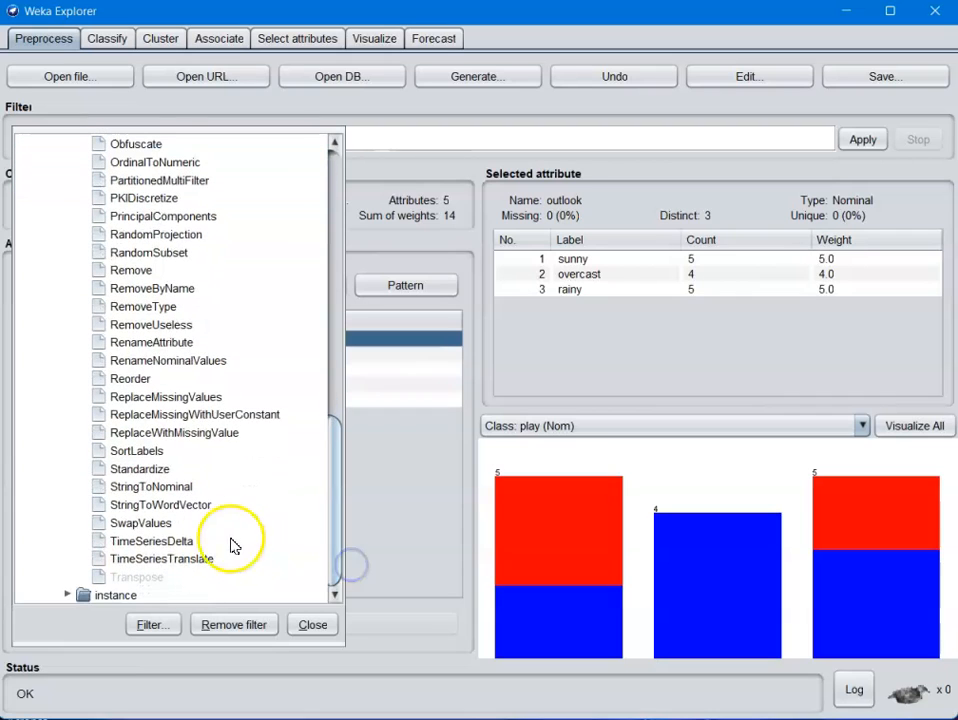
left_click(334, 452)
left_click_drag(334, 452, 331, 335)
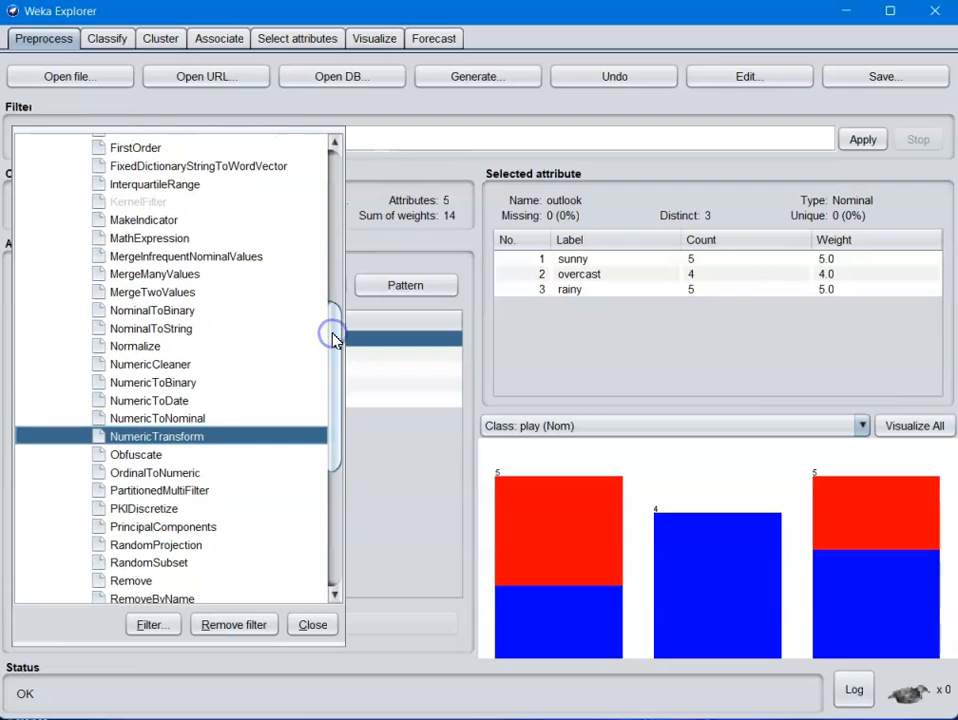
left_click(136, 347)
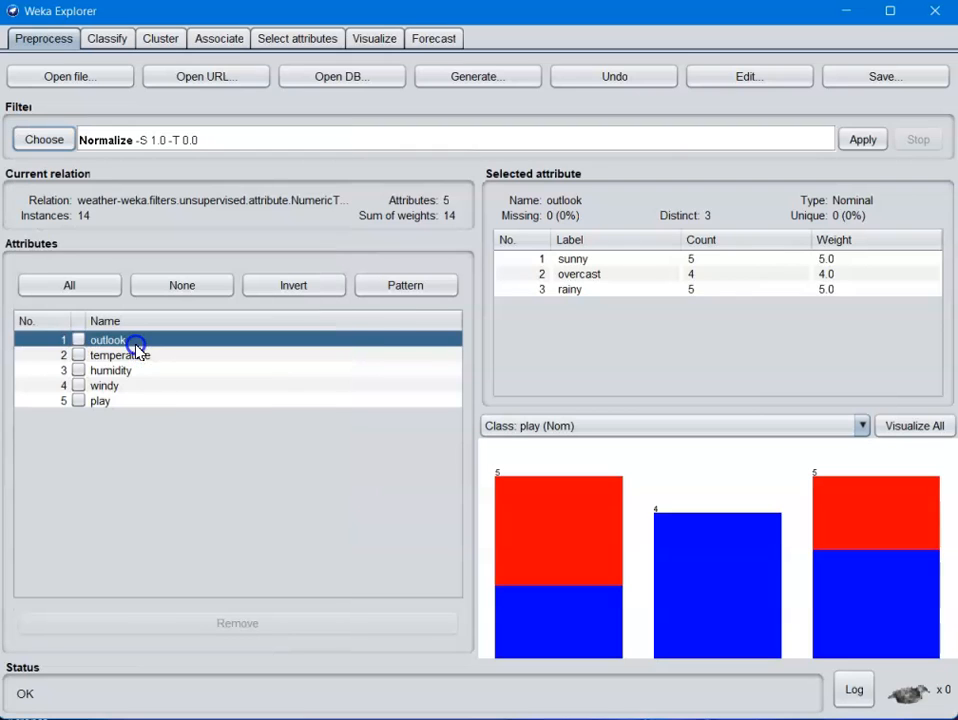
- Set the Normalize filter's translation to -1.0 and its scale to 2.0, and accept the settings
left_click(235, 143)
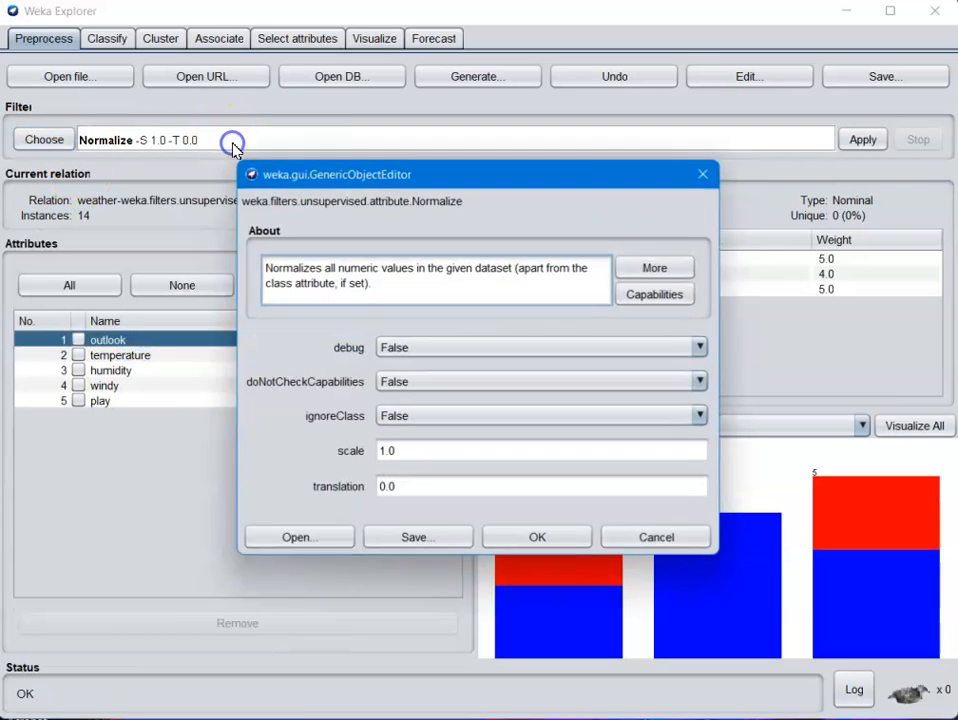
left_click(398, 484)
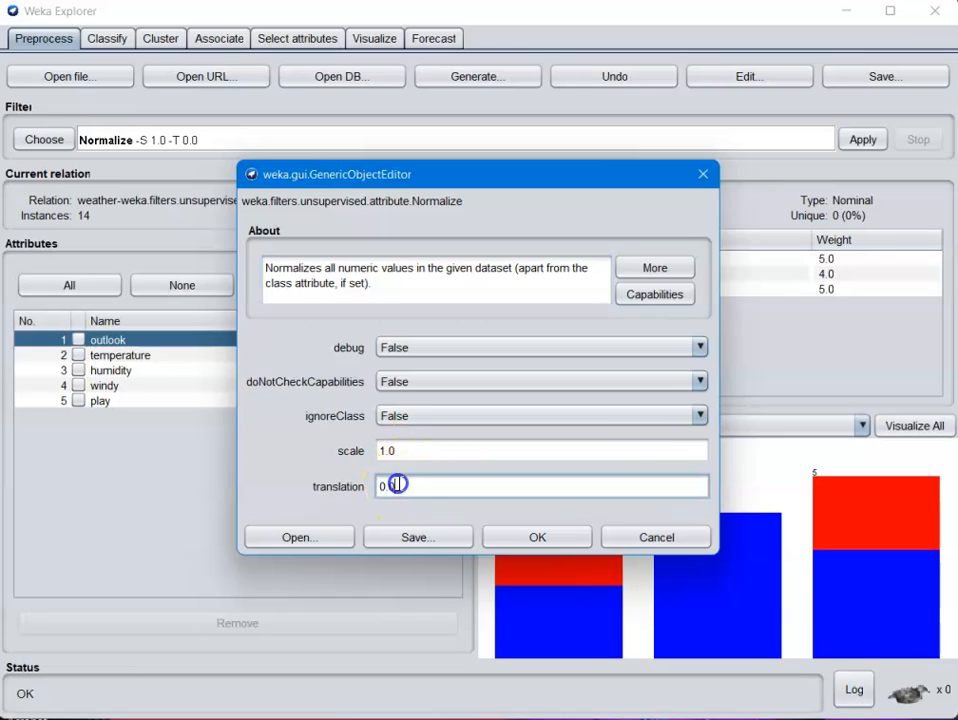
key("BackSpace")
key("BackSpace")
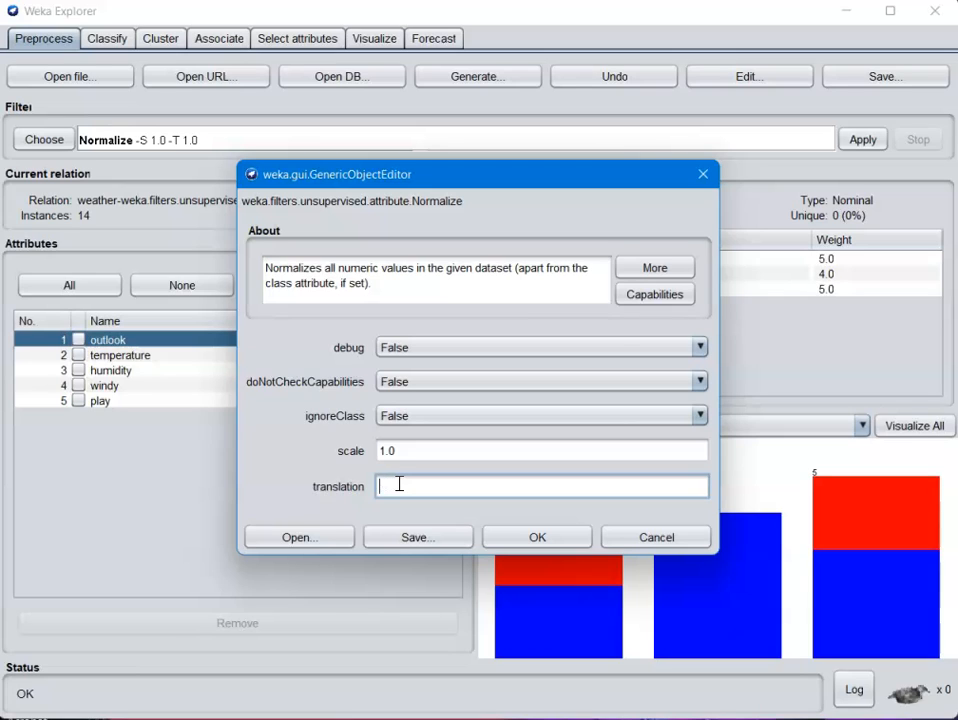
left_click(421, 486)
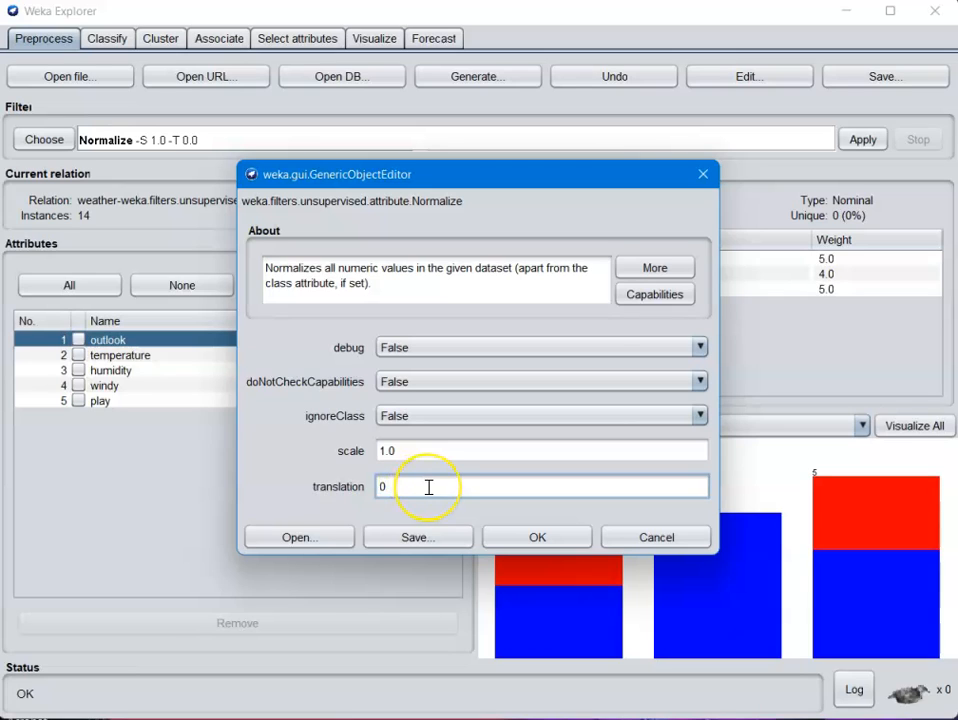
key("BackSpace")
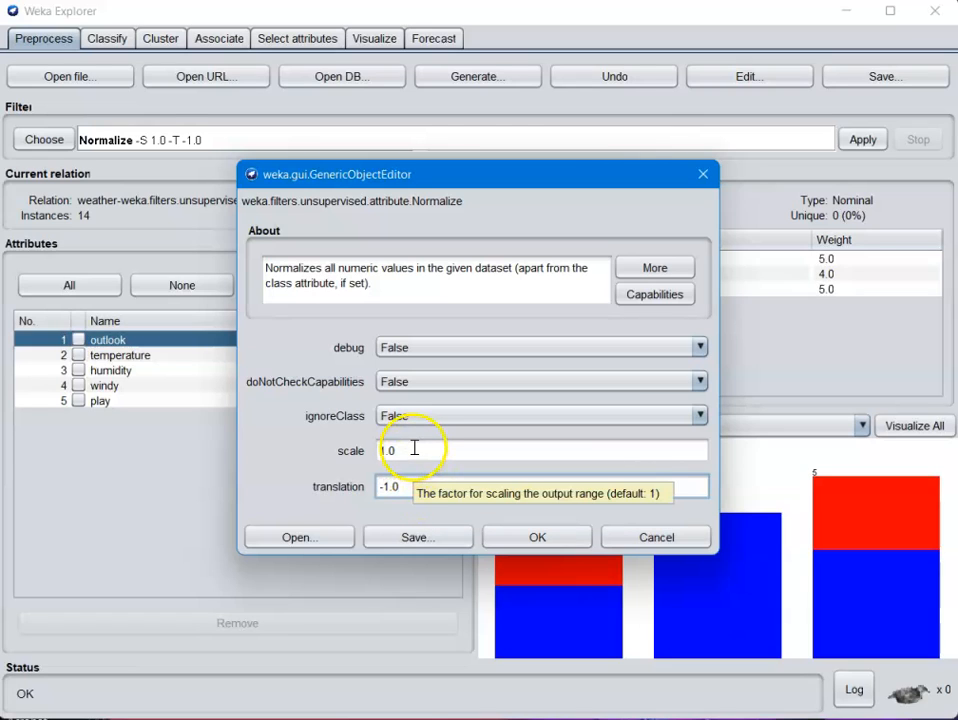
left_click(414, 449)
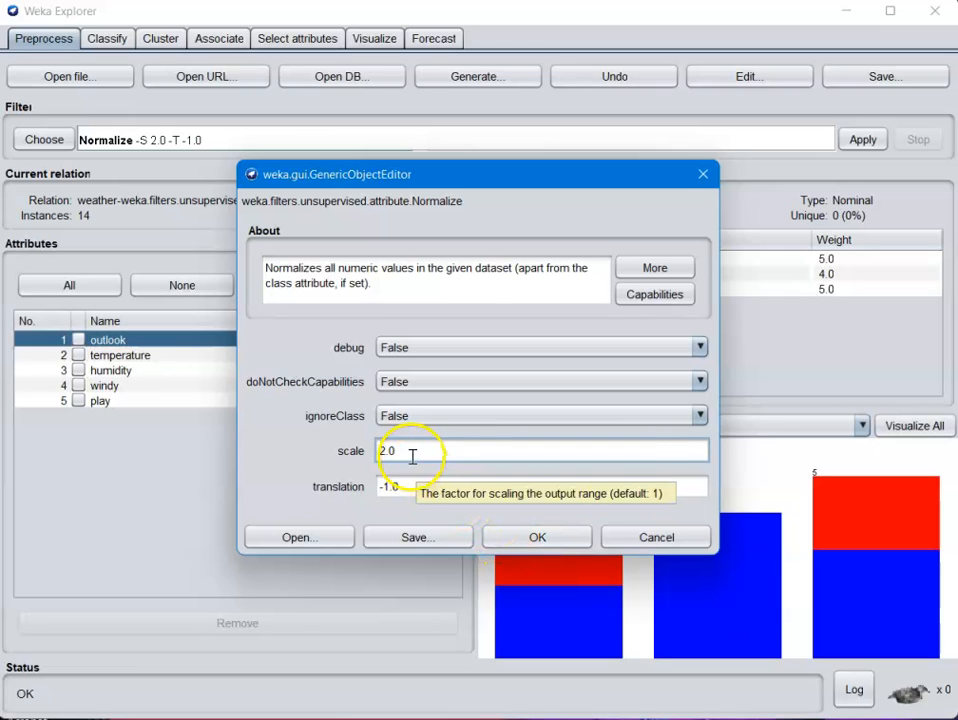
left_click(519, 540)
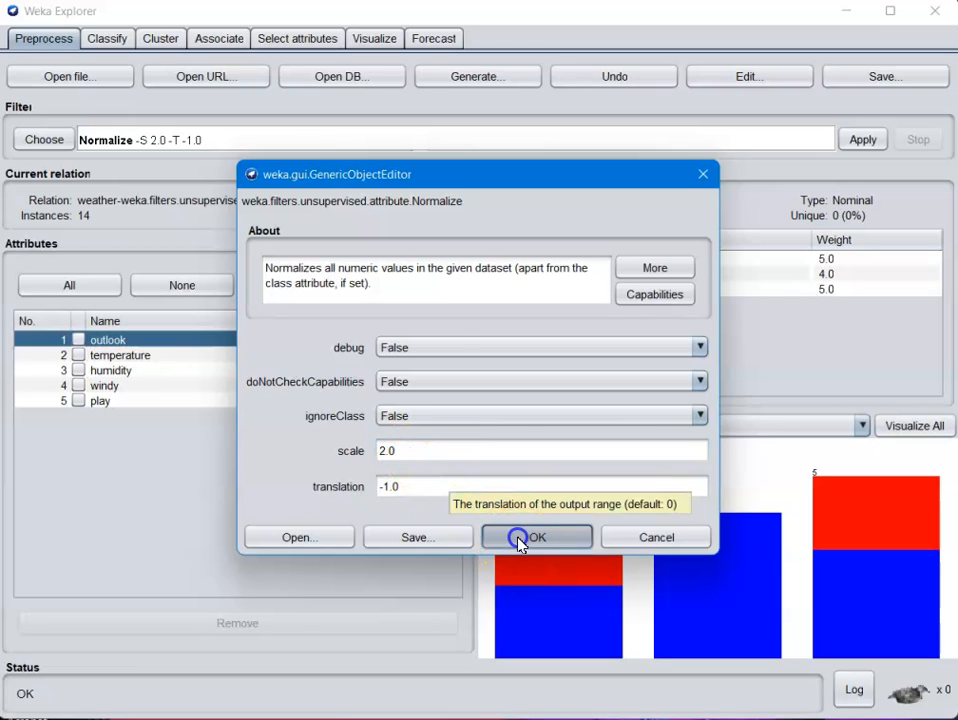
- Apply the Normalize filter and check the temperature and humidity values against the filter's scale and translation settings
left_click(851, 140)
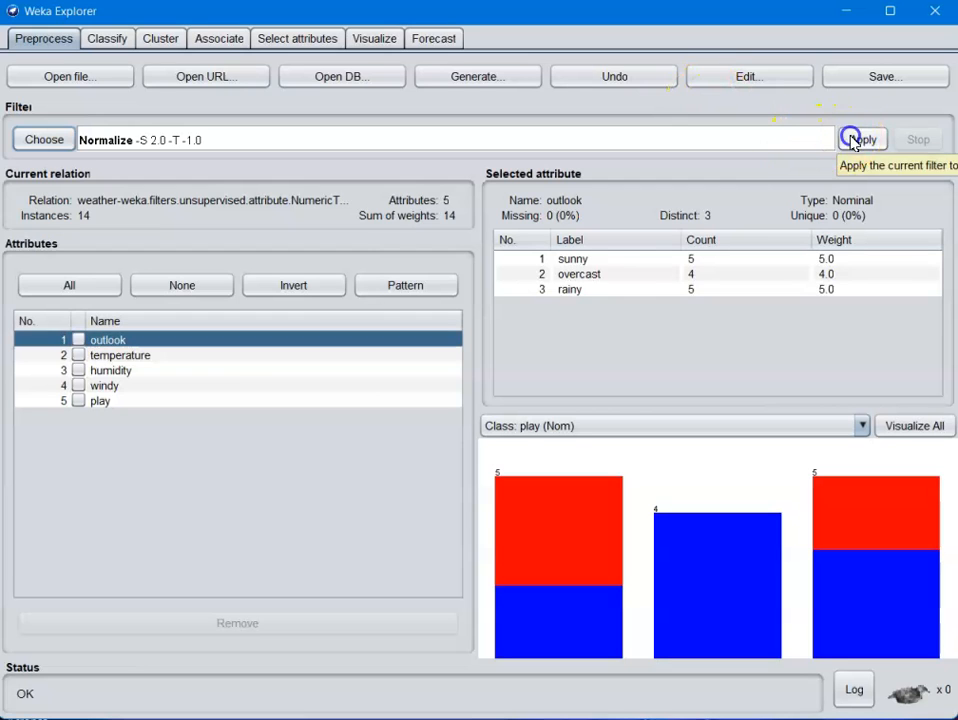
left_click(775, 75)
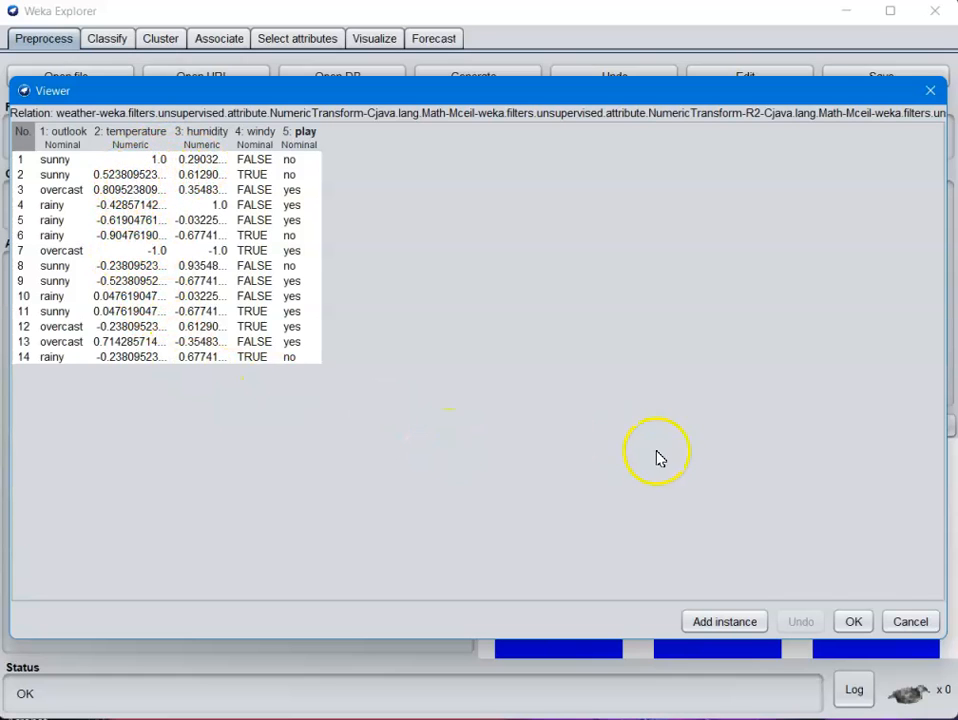
left_click(852, 624)
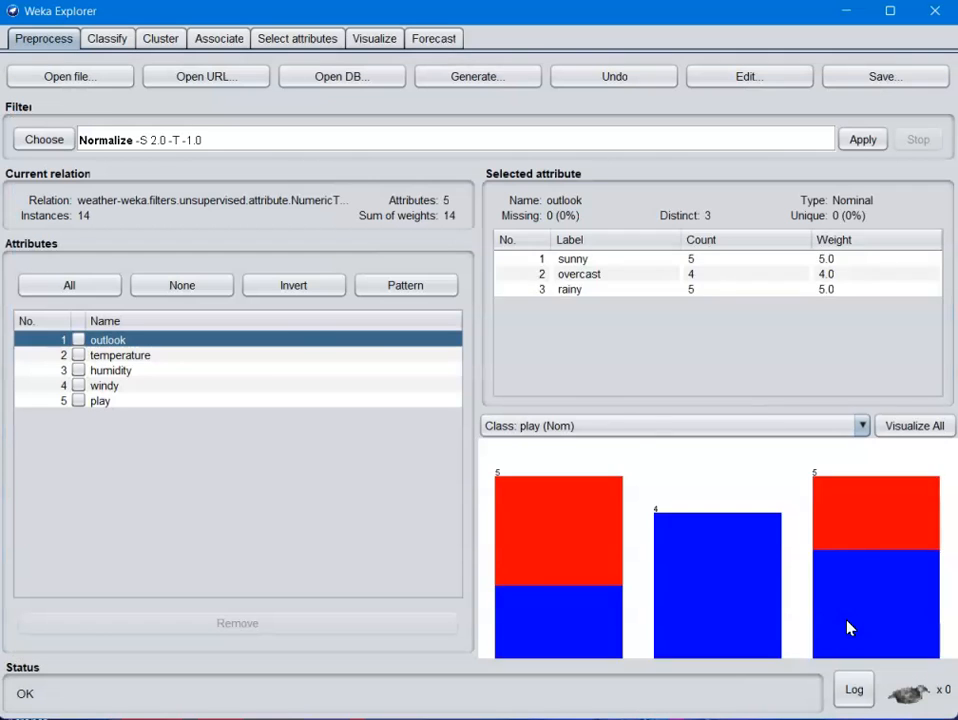
left_click(508, 140)
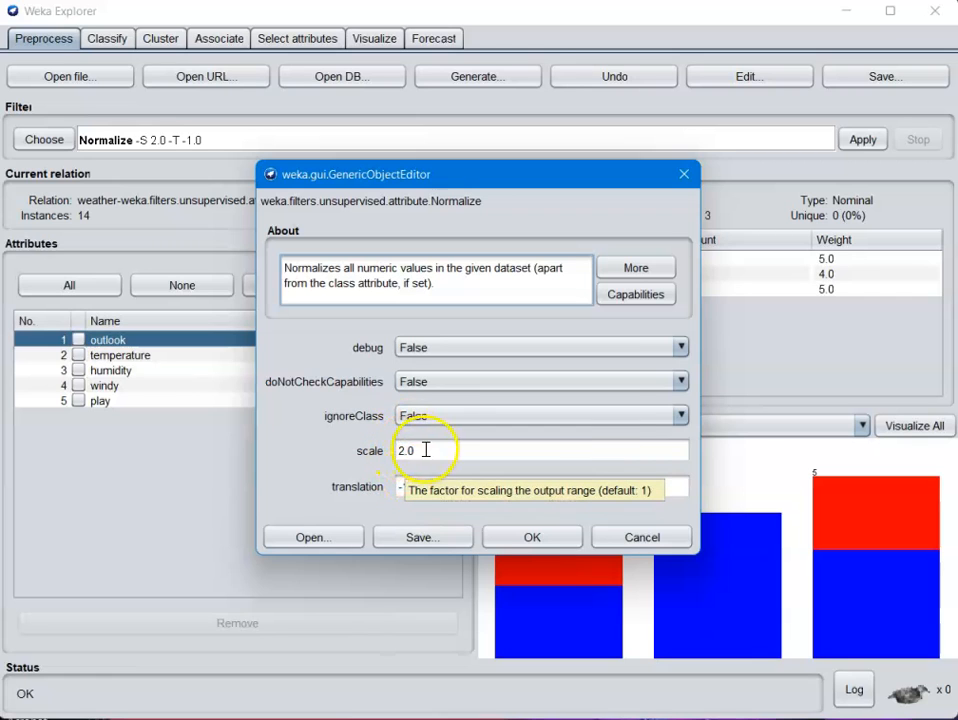
left_click(500, 543)
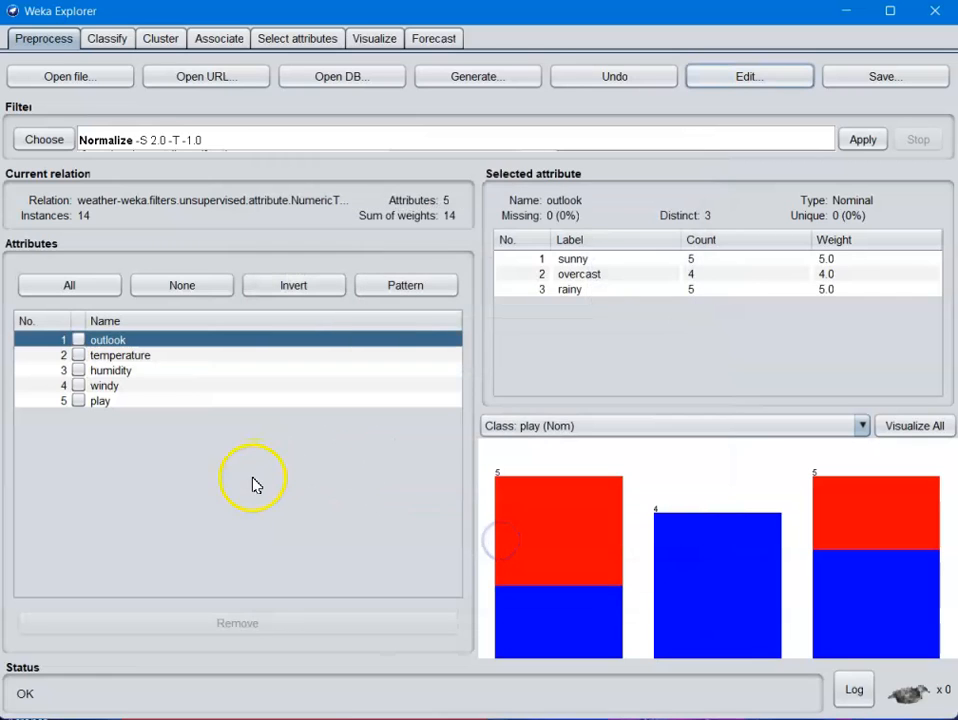